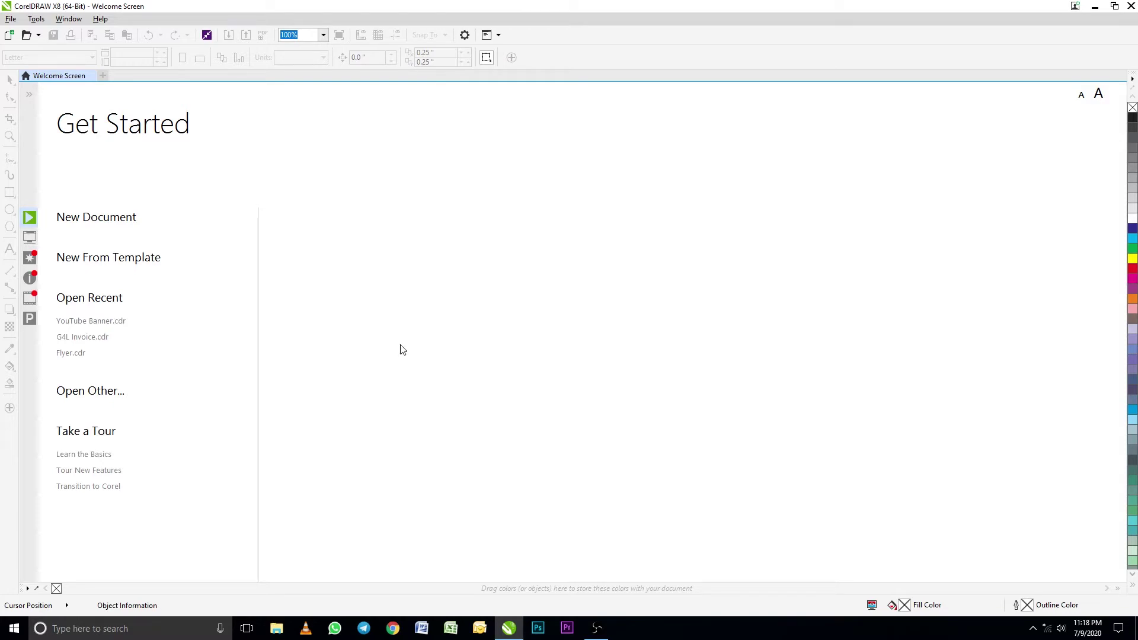
Step: Create a new A4 document named Practical with millimetres as the unit
click(11, 19)
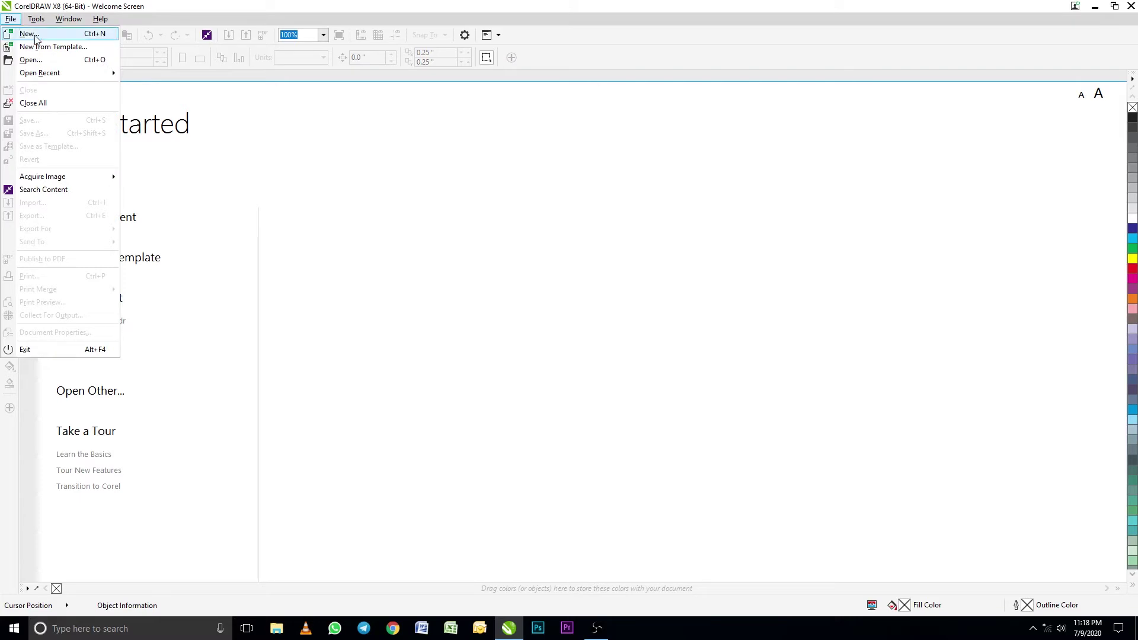
click(34, 36)
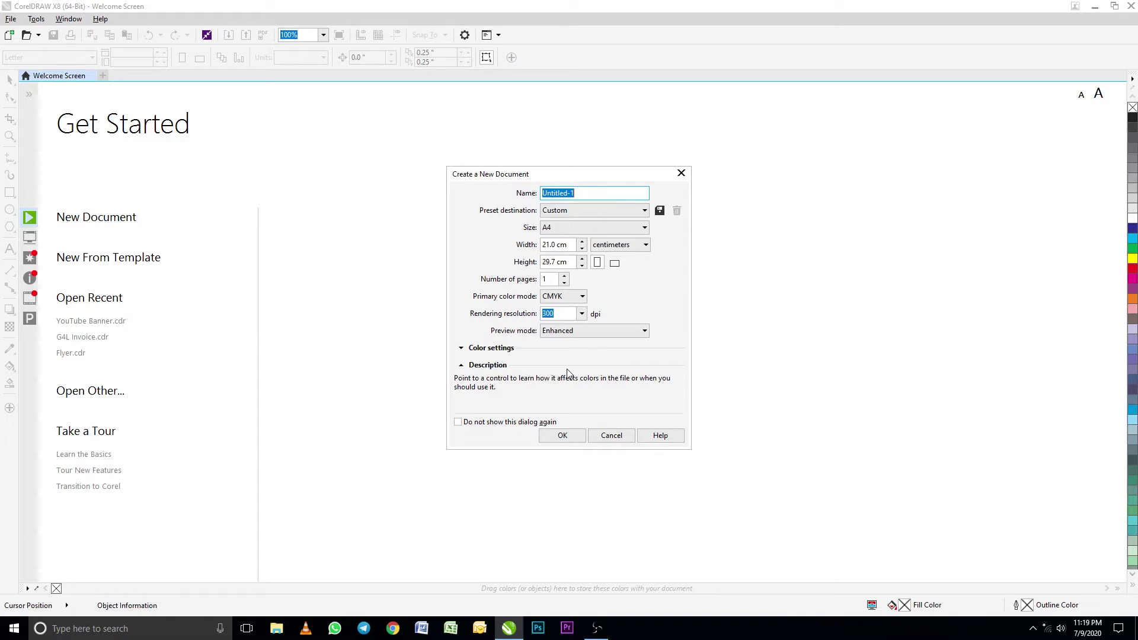
text(Practical)
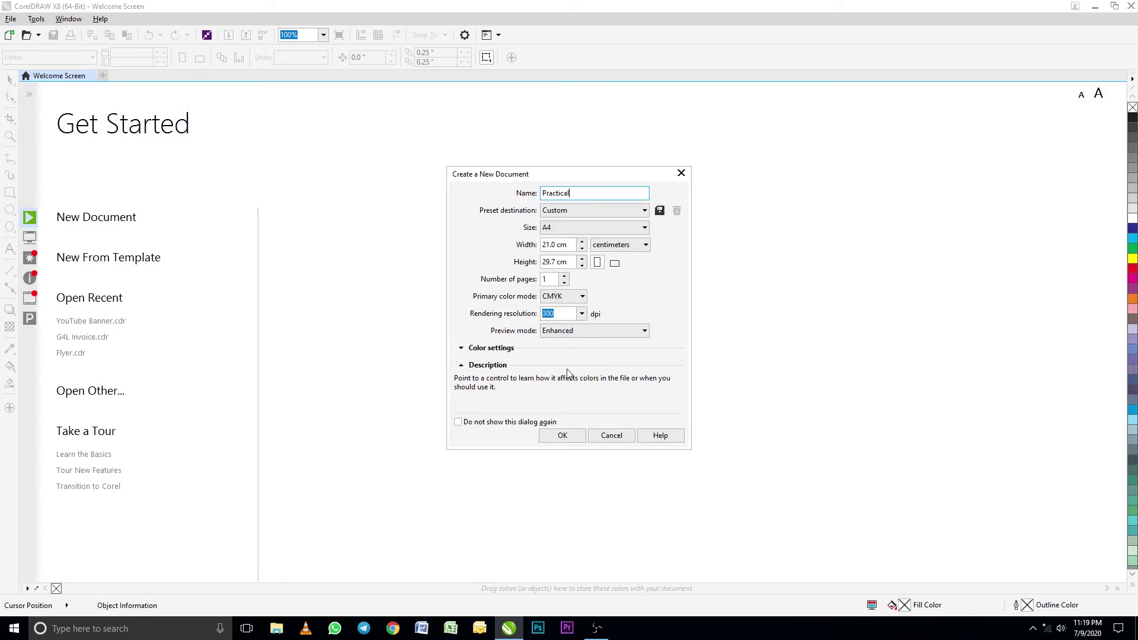
click(571, 229)
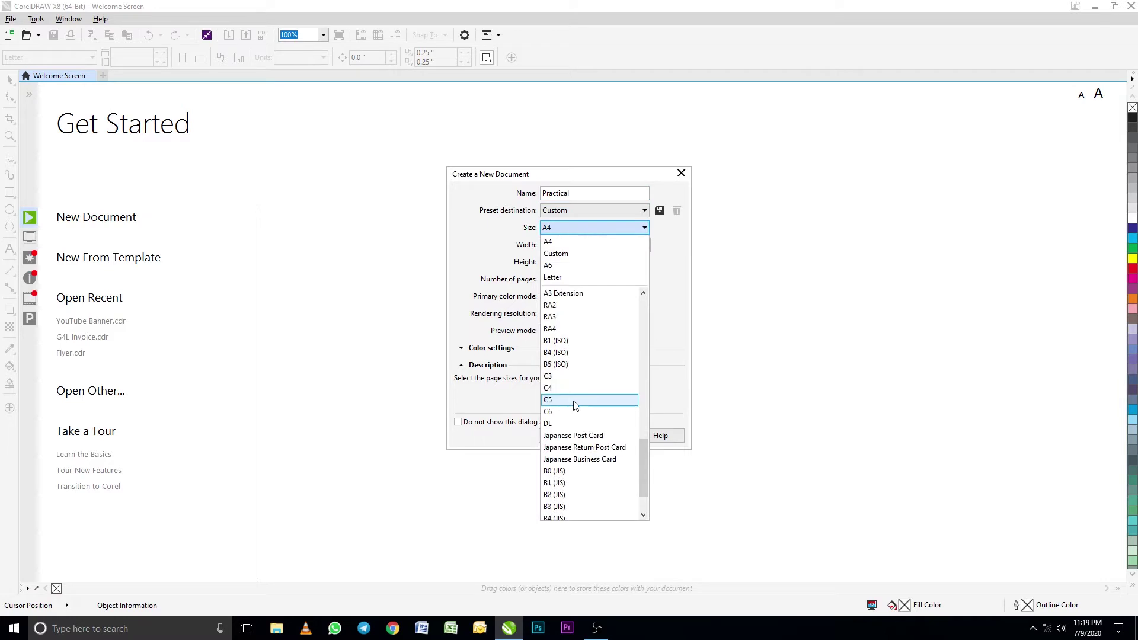
scroll(574, 405, up, 6)
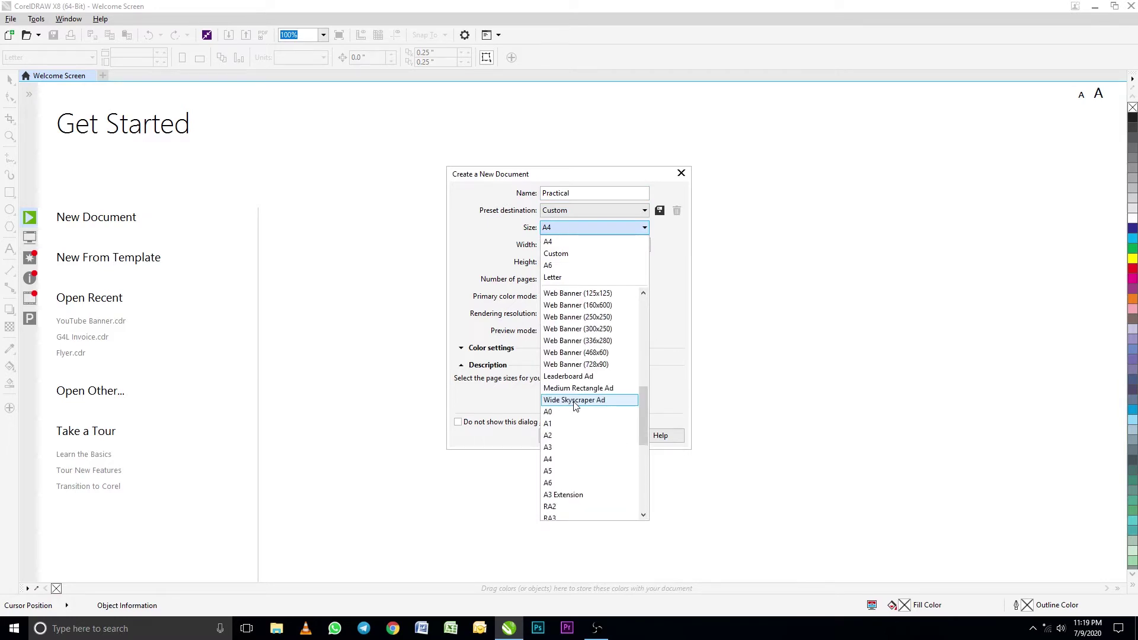
scroll(553, 392, down, 2)
click(553, 388)
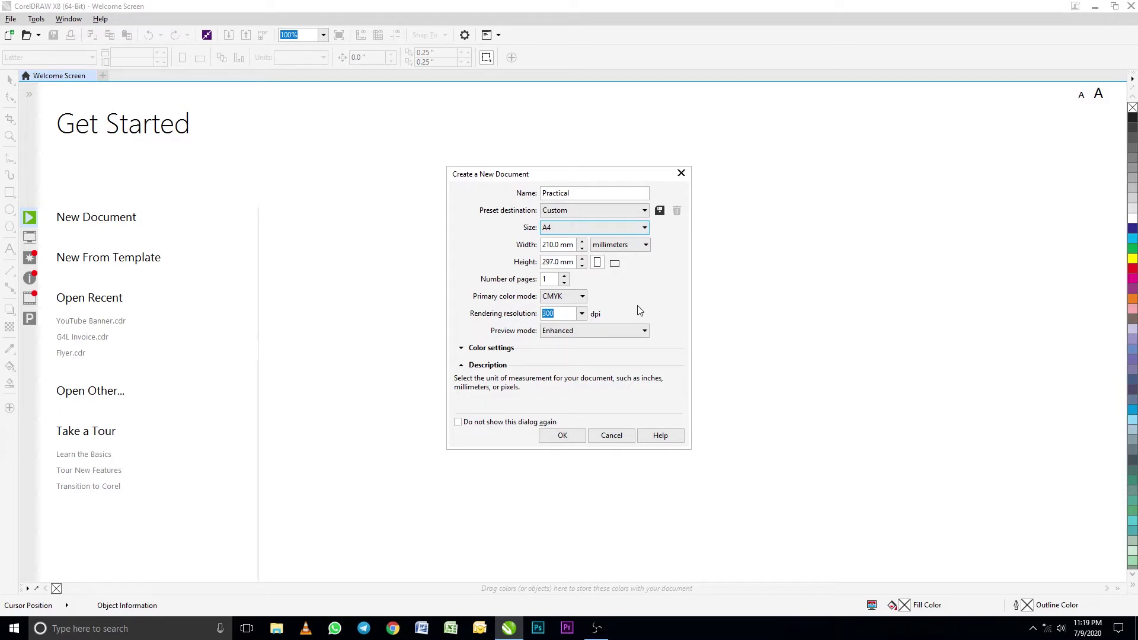
click(562, 435)
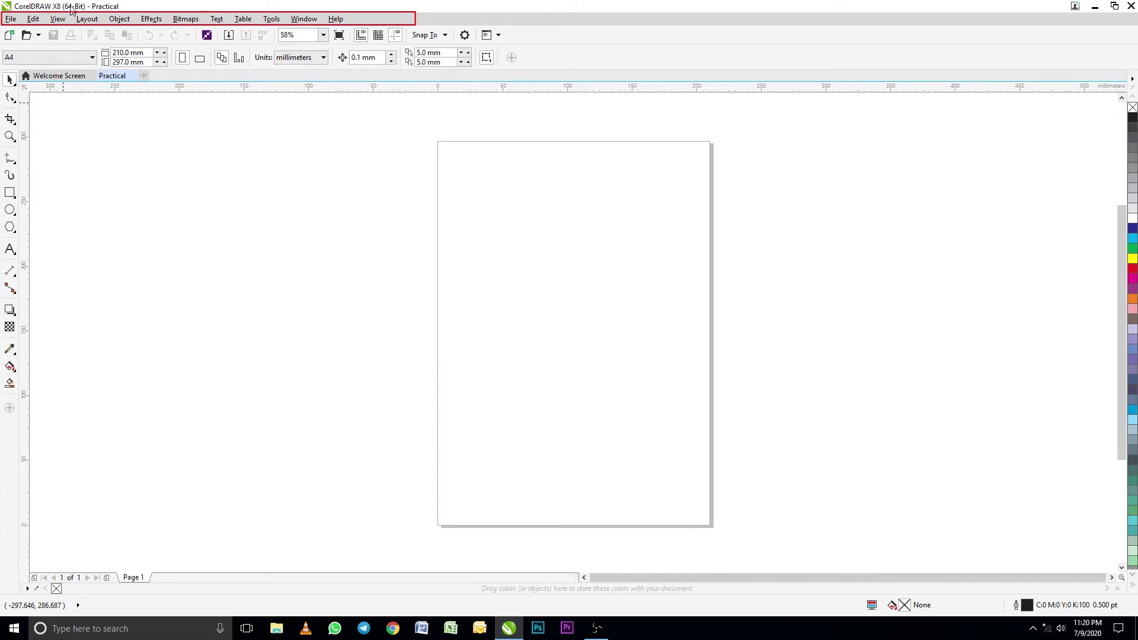
click(11, 20)
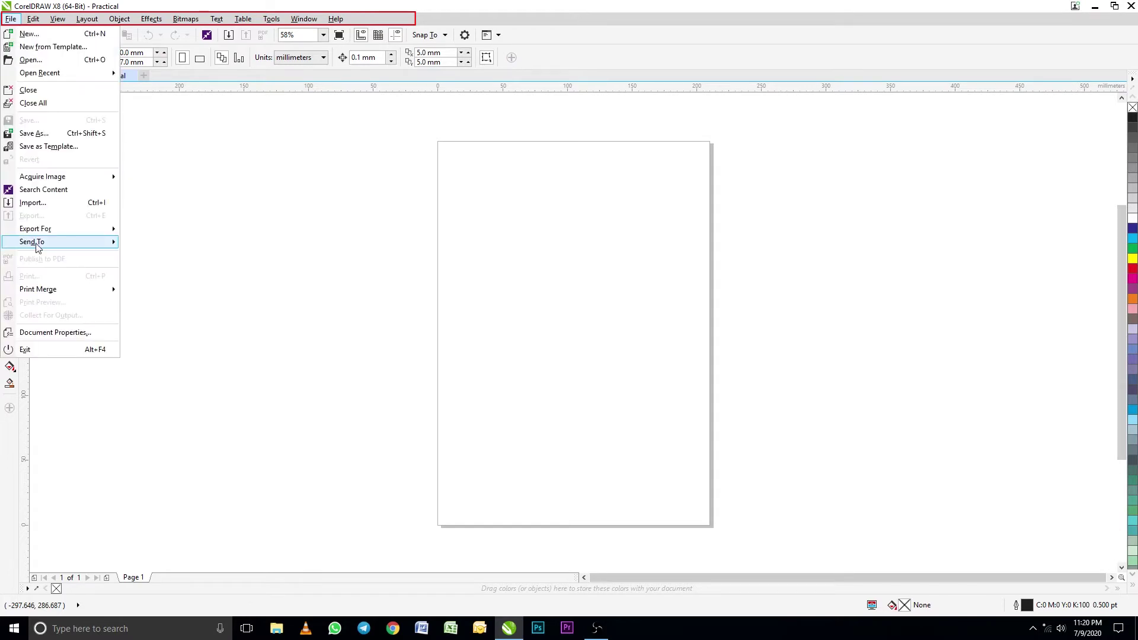
mouse_move(33, 19)
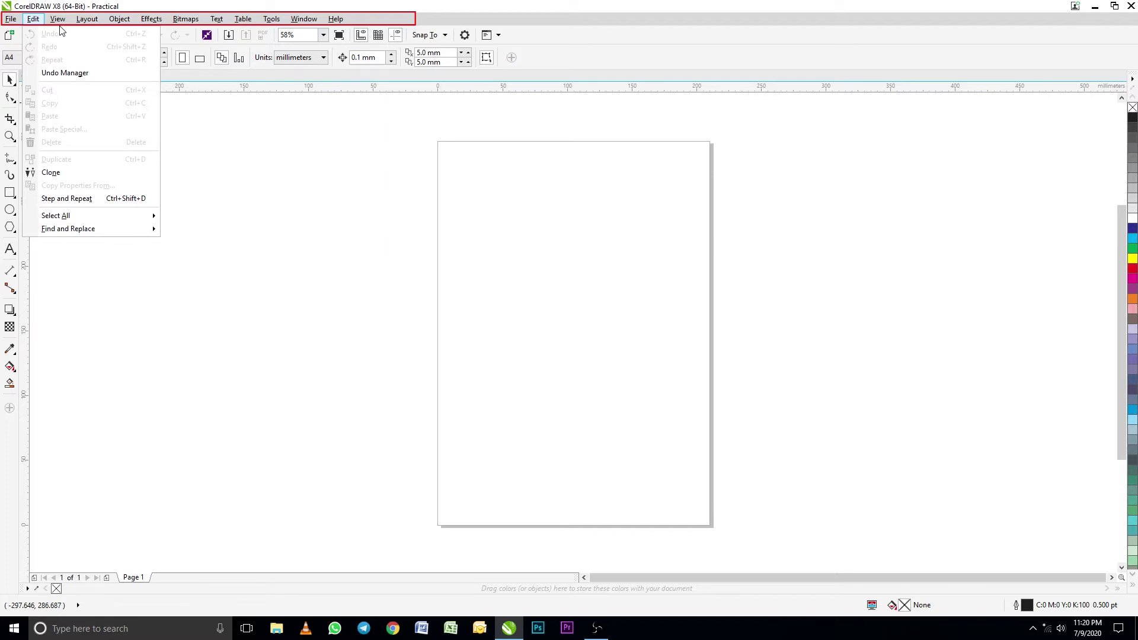
mouse_move(152, 19)
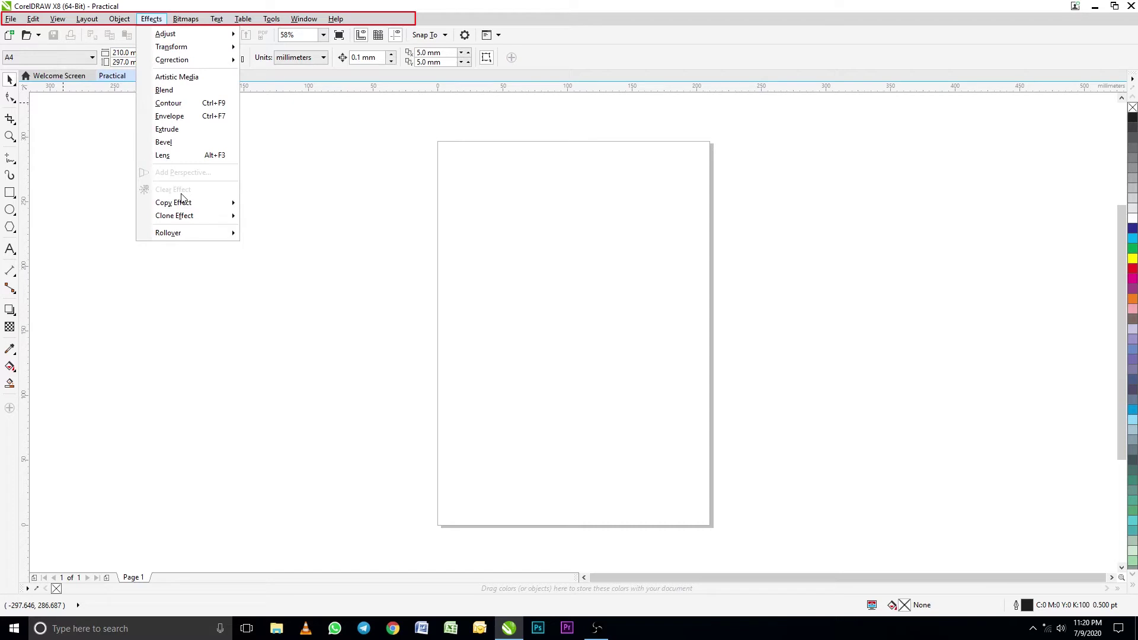
mouse_move(264, 20)
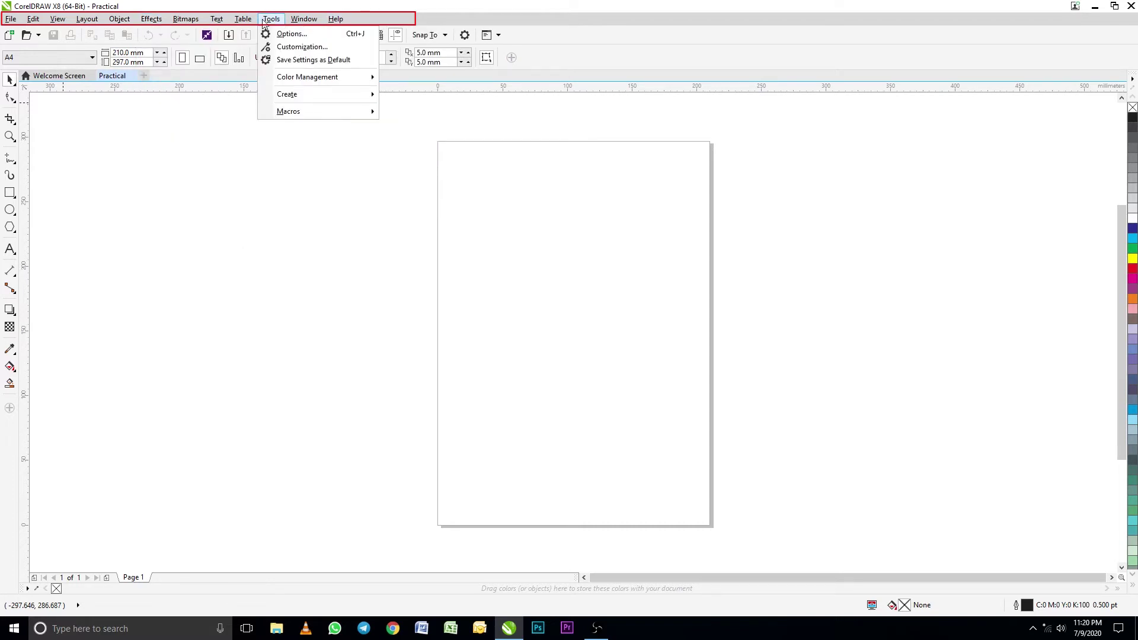
mouse_move(59, 241)
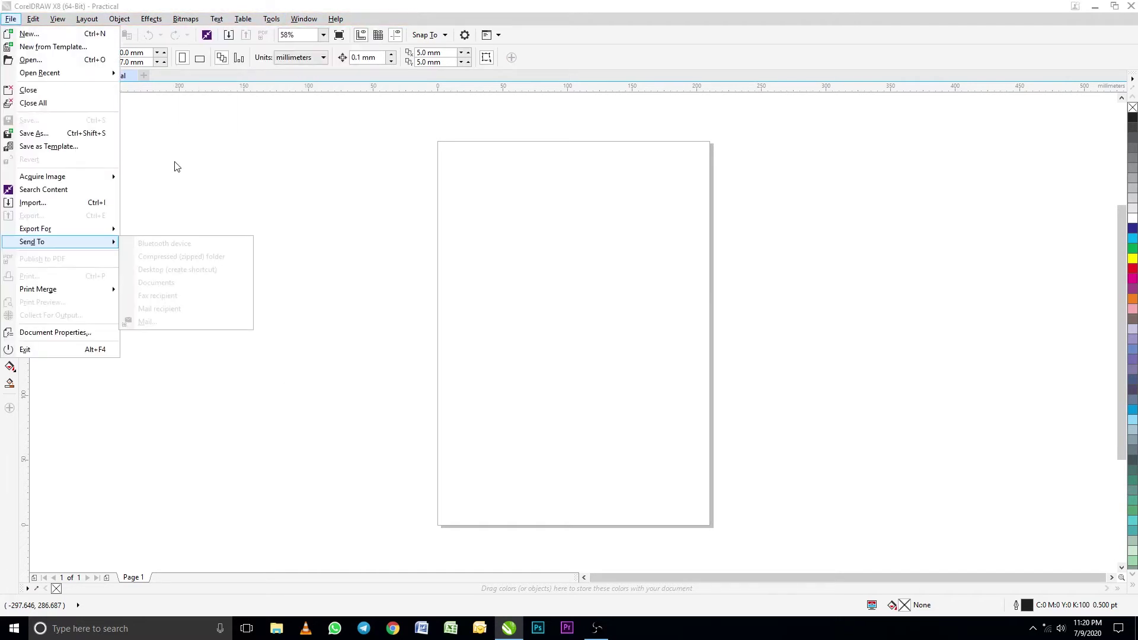
click(303, 189)
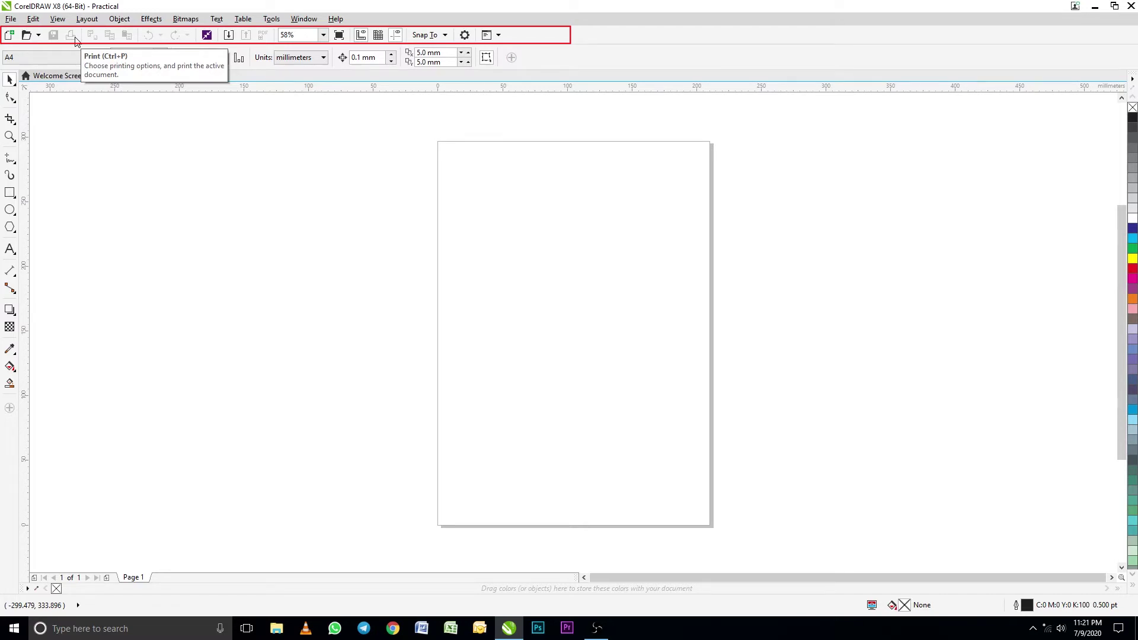
click(11, 20)
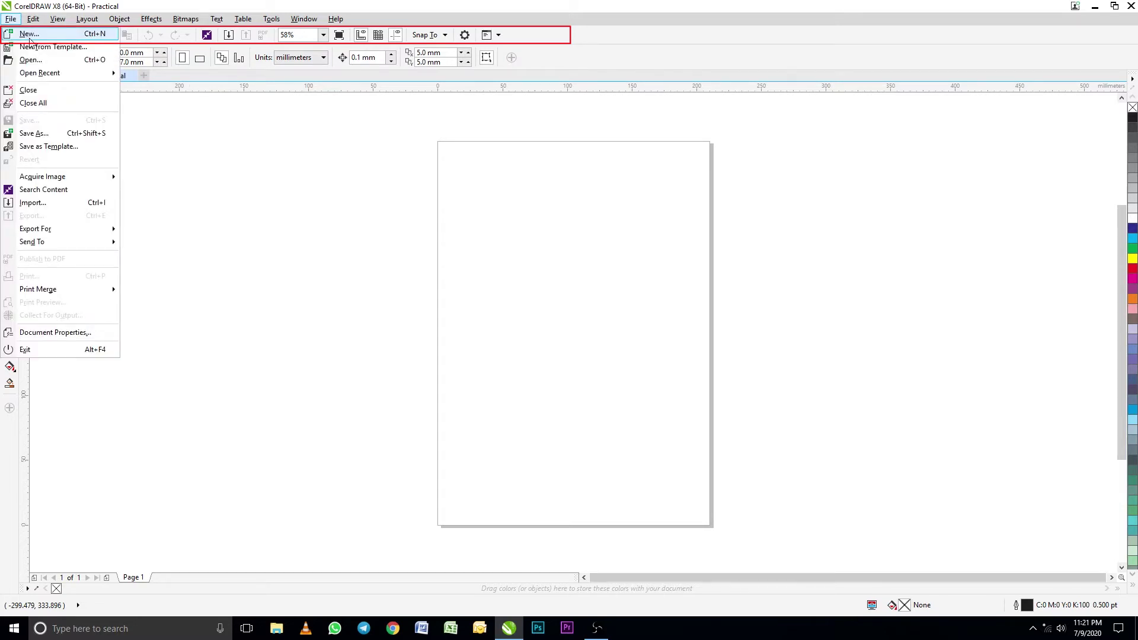
click(12, 20)
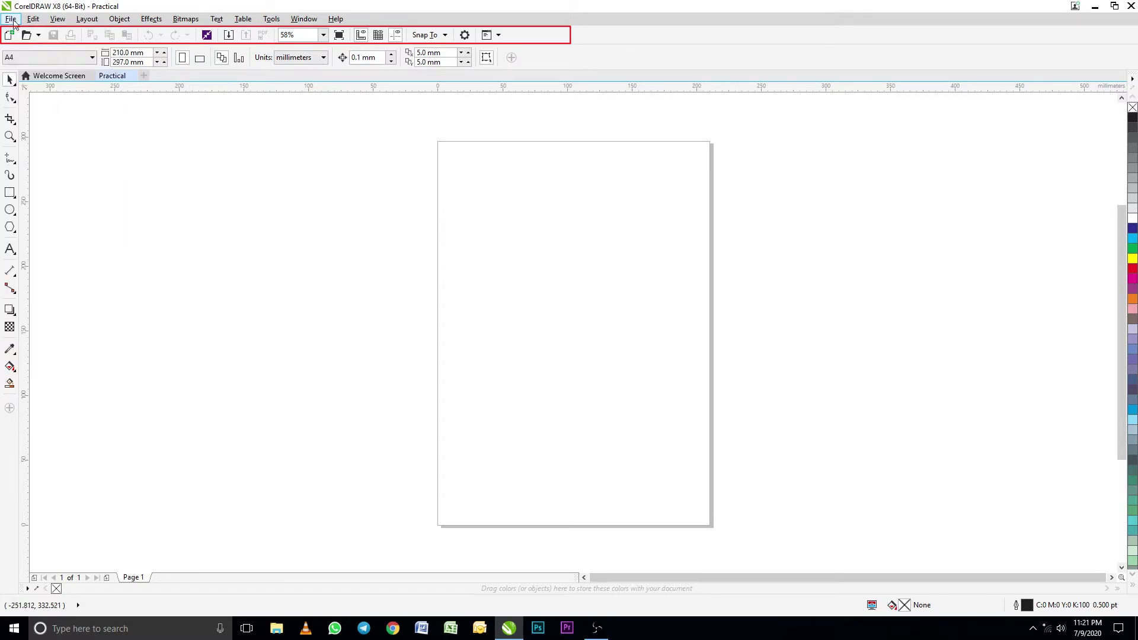
click(12, 19)
key(Escape)
key(Escape)
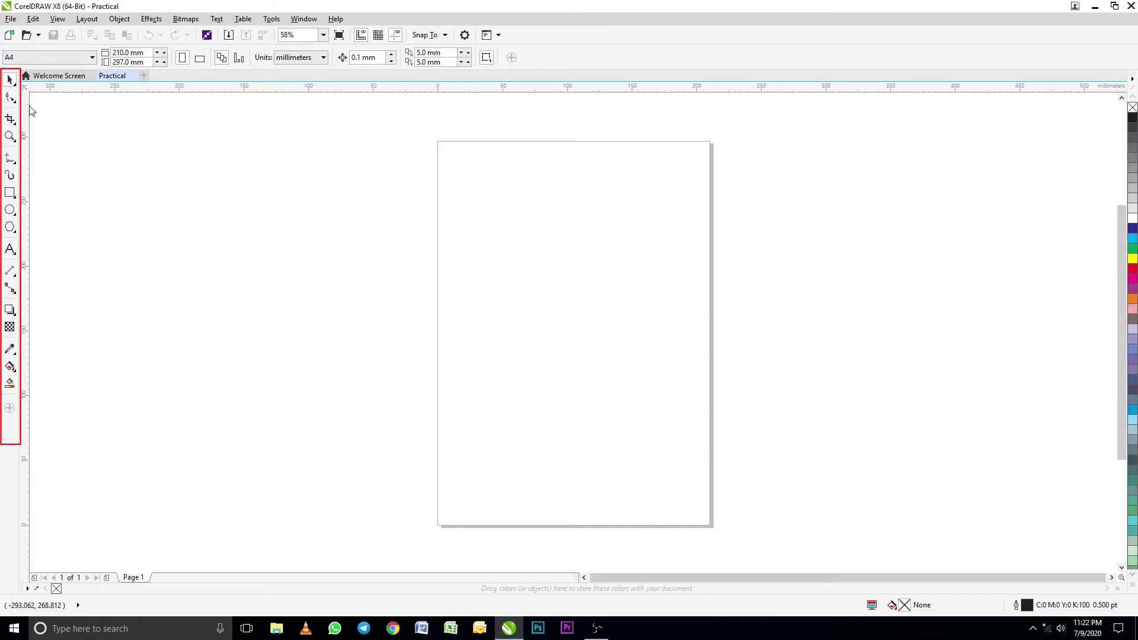
key(F10)
key(F6)
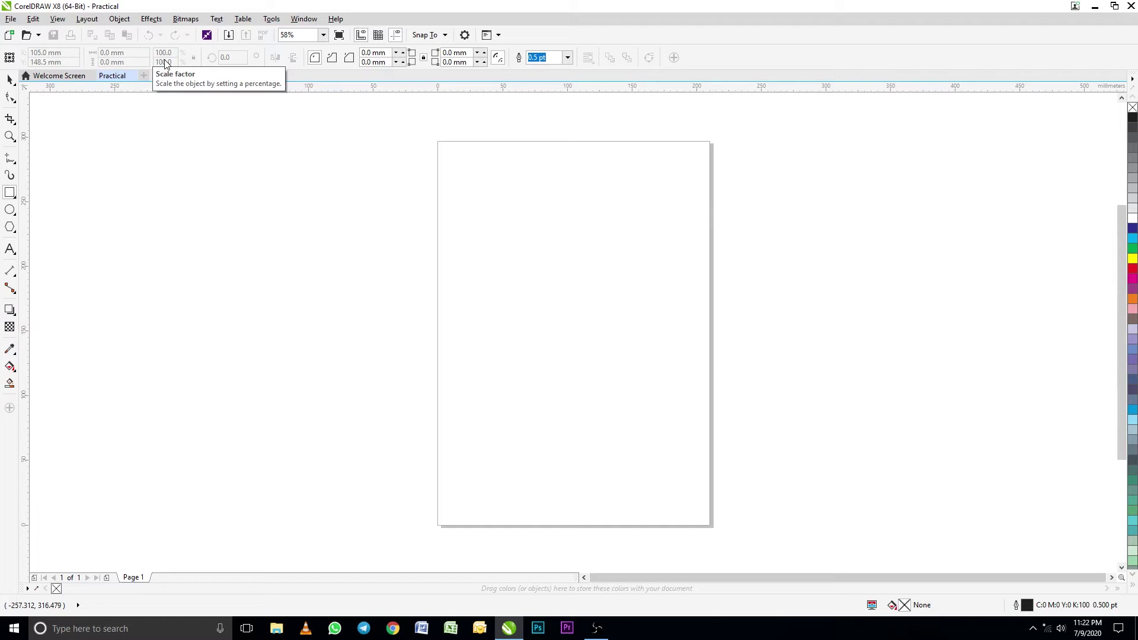
key(space)
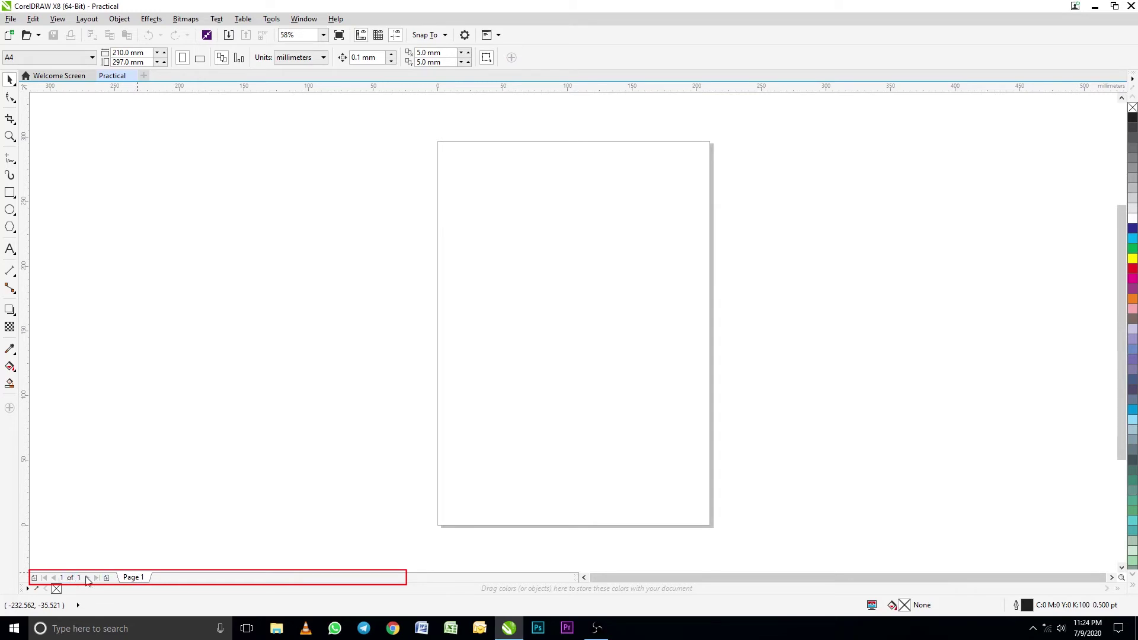
Step: Add a second page after Page 1 and return to Page 1
click(107, 578)
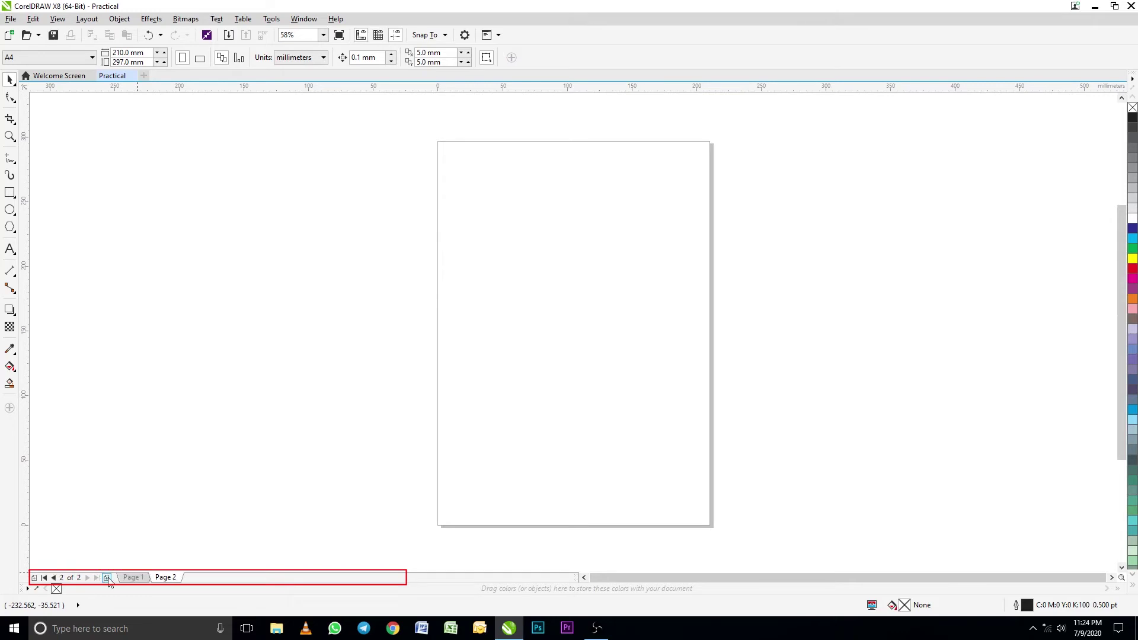
click(54, 578)
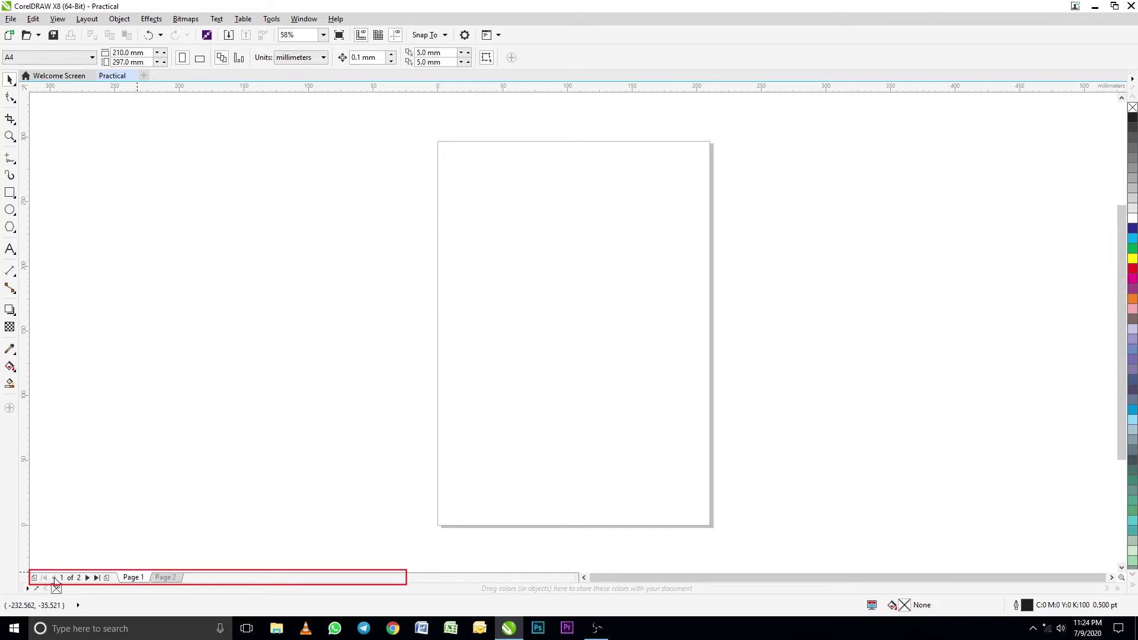
key(Page_Down)
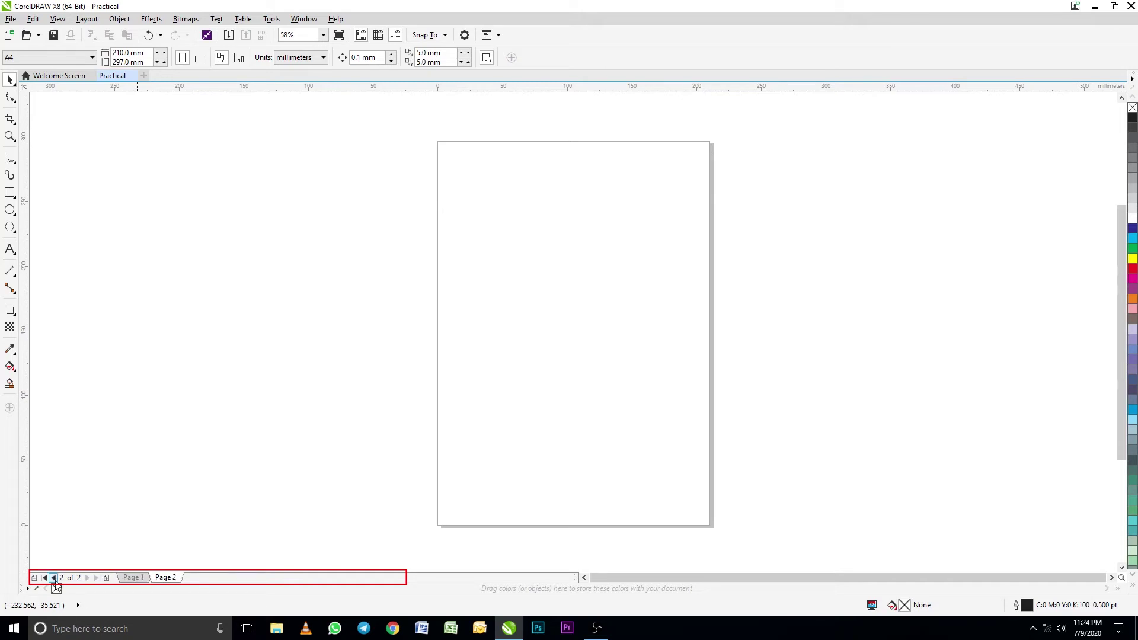
click(53, 578)
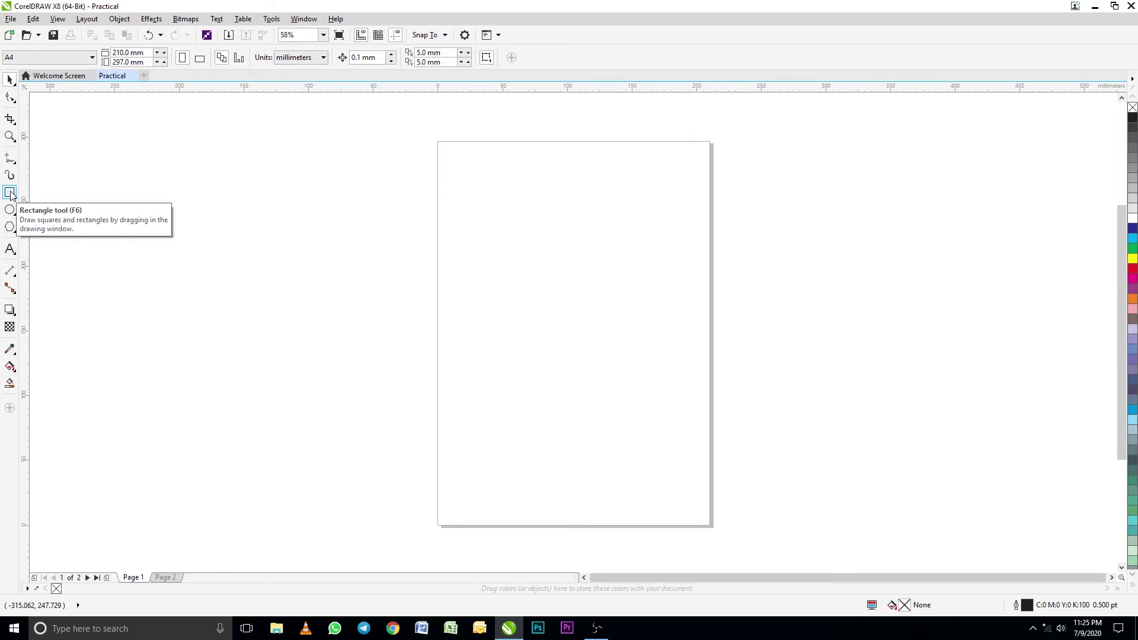
Step: Look through the shape tools grouped with the Polygon tool and choose the Star tool
click(14, 232)
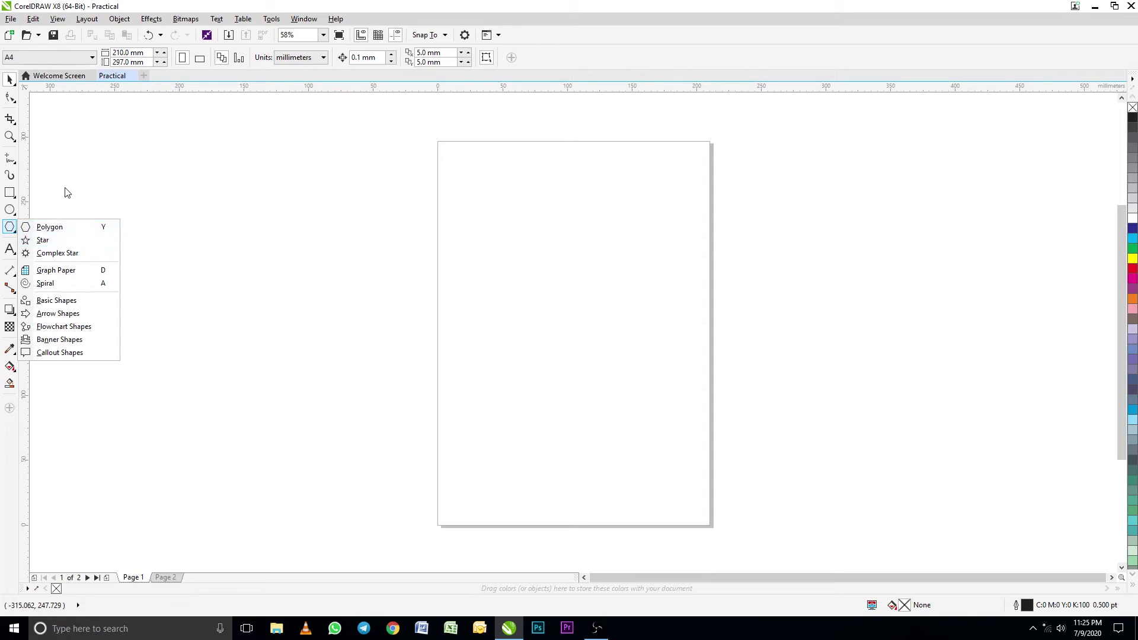
click(10, 229)
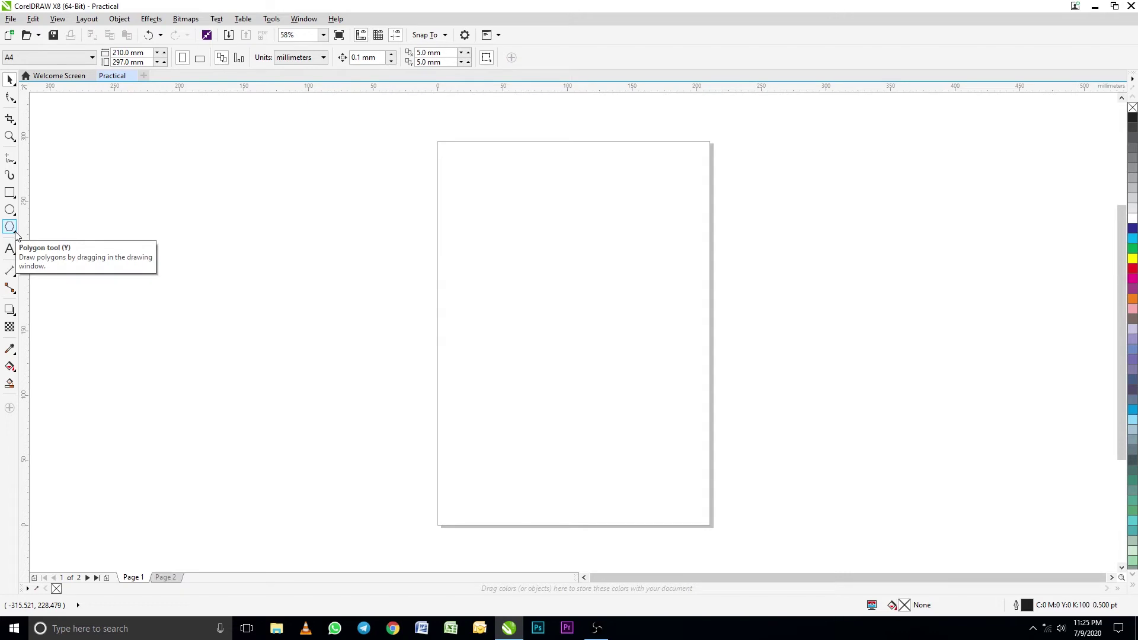
click(14, 234)
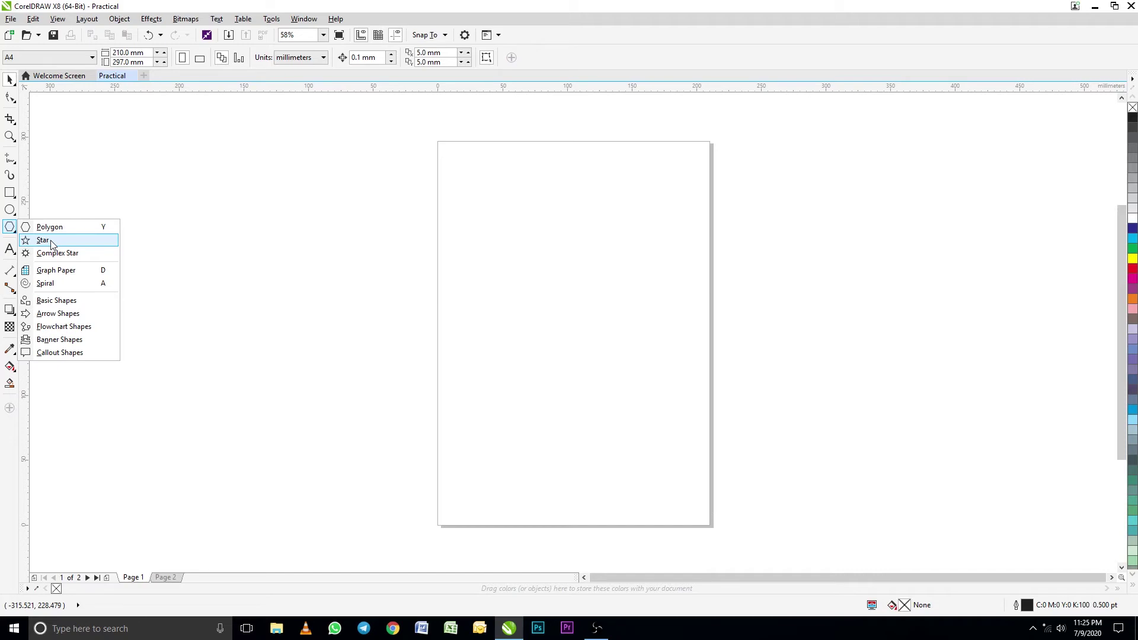
click(43, 240)
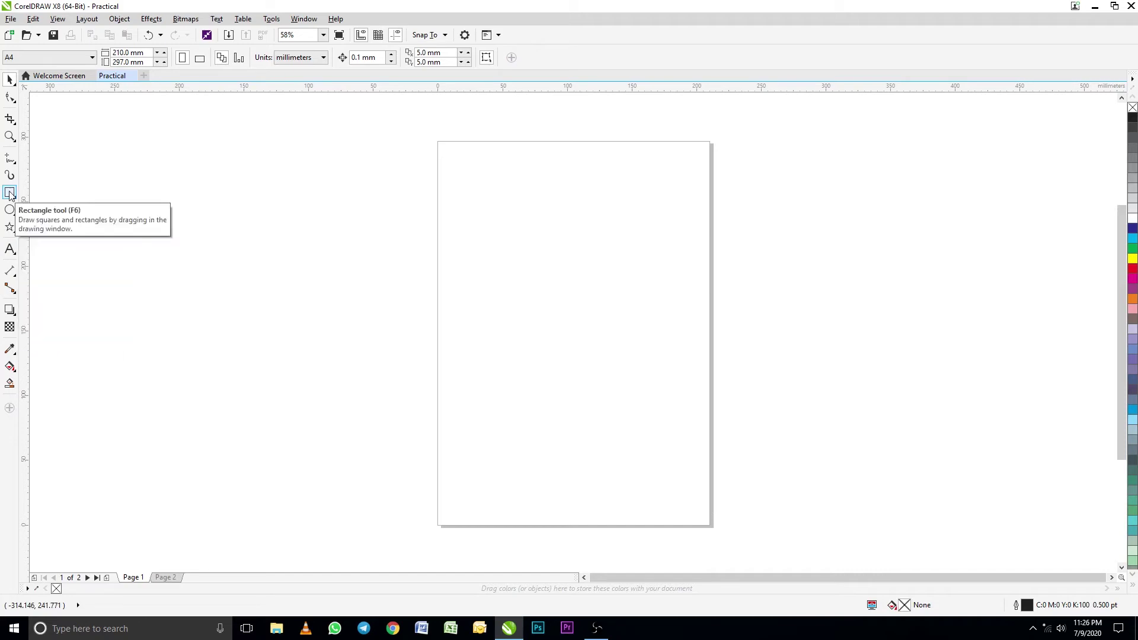
Step: Draw three equally wide rectangles stacked edge to edge in the page's upper half, each about 140 mm wide and 35 to 38 mm high
click(10, 194)
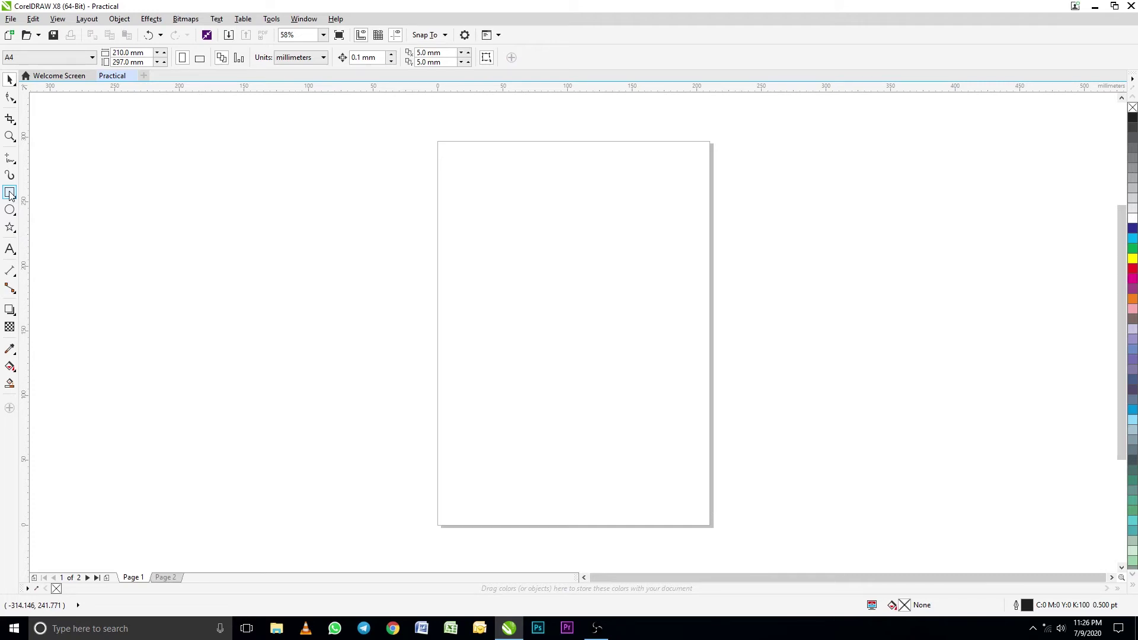
drag(460, 202, 642, 250)
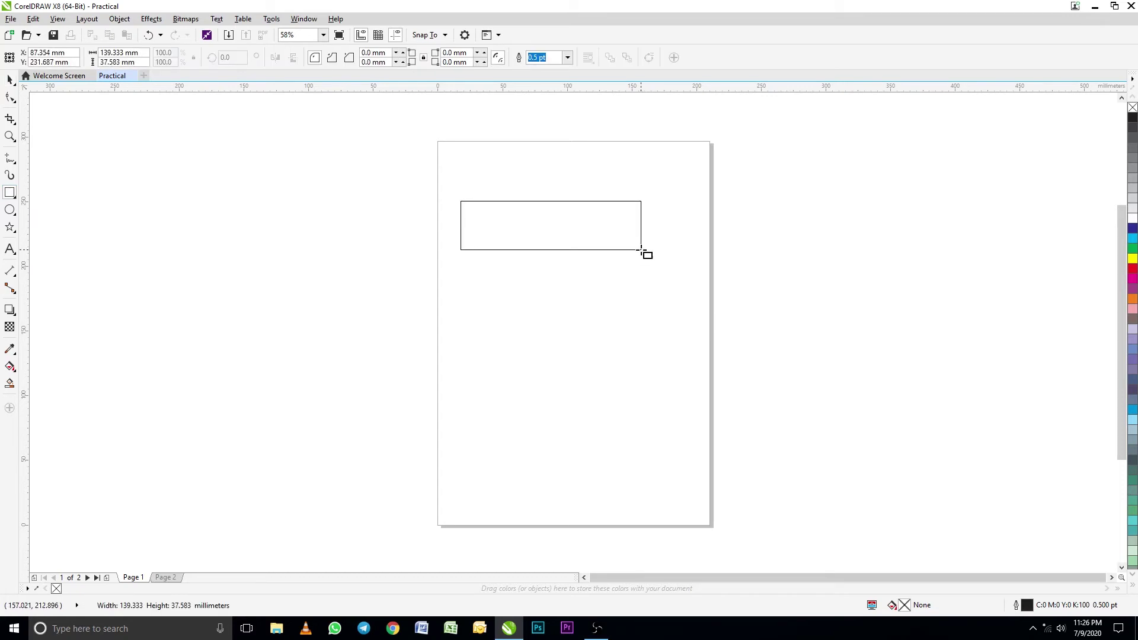
drag(641, 250, 642, 249)
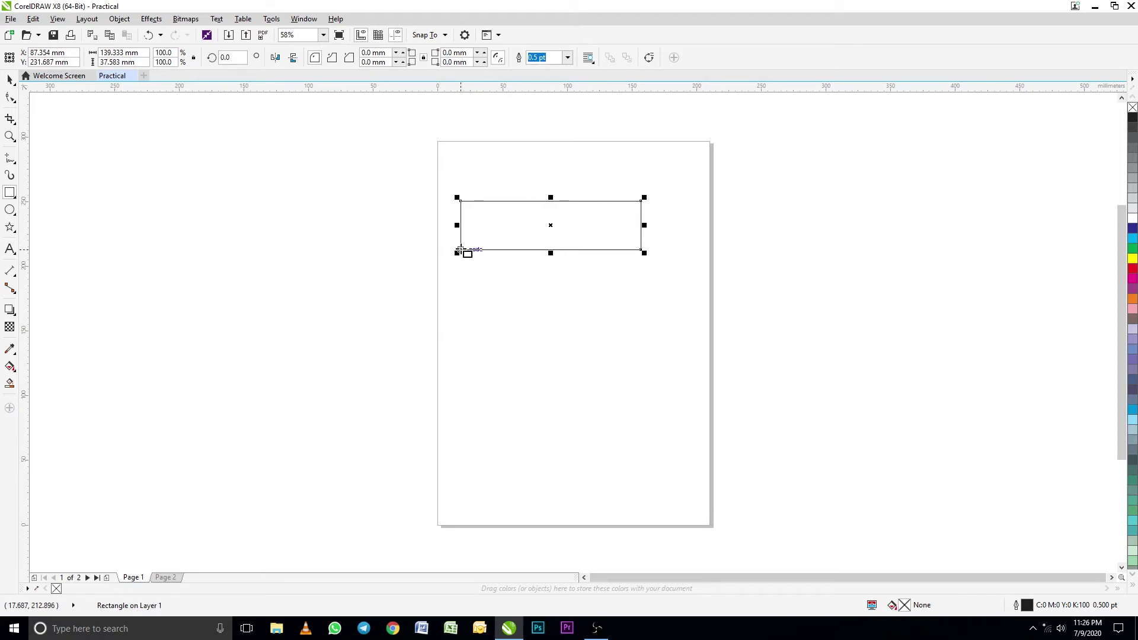
drag(461, 250, 642, 295)
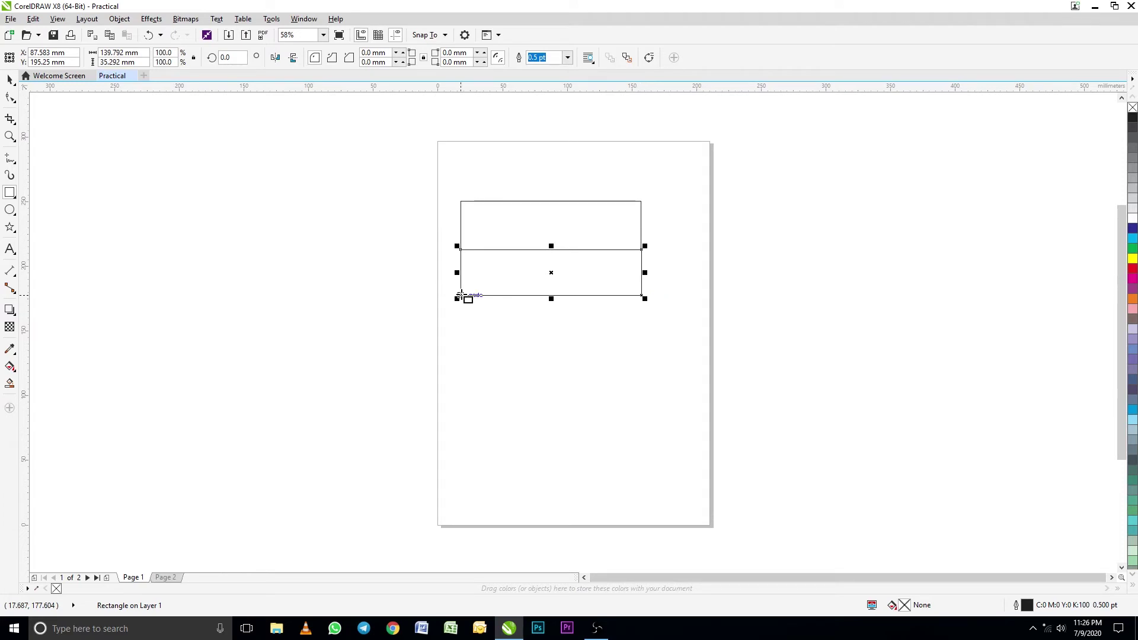
drag(461, 295, 641, 342)
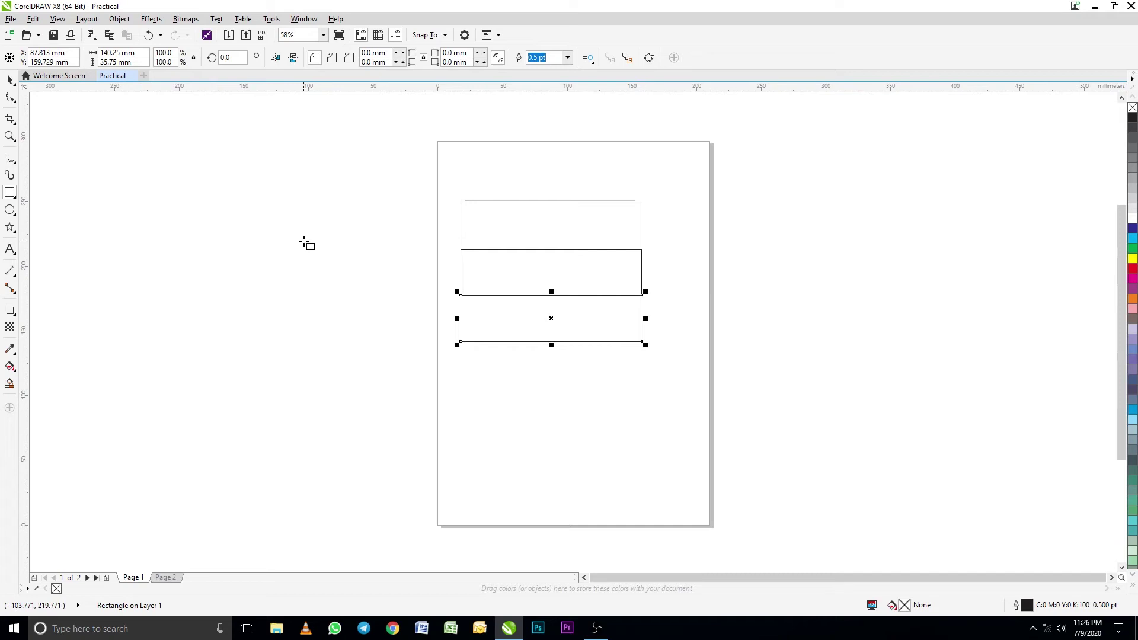
click(9, 80)
click(571, 380)
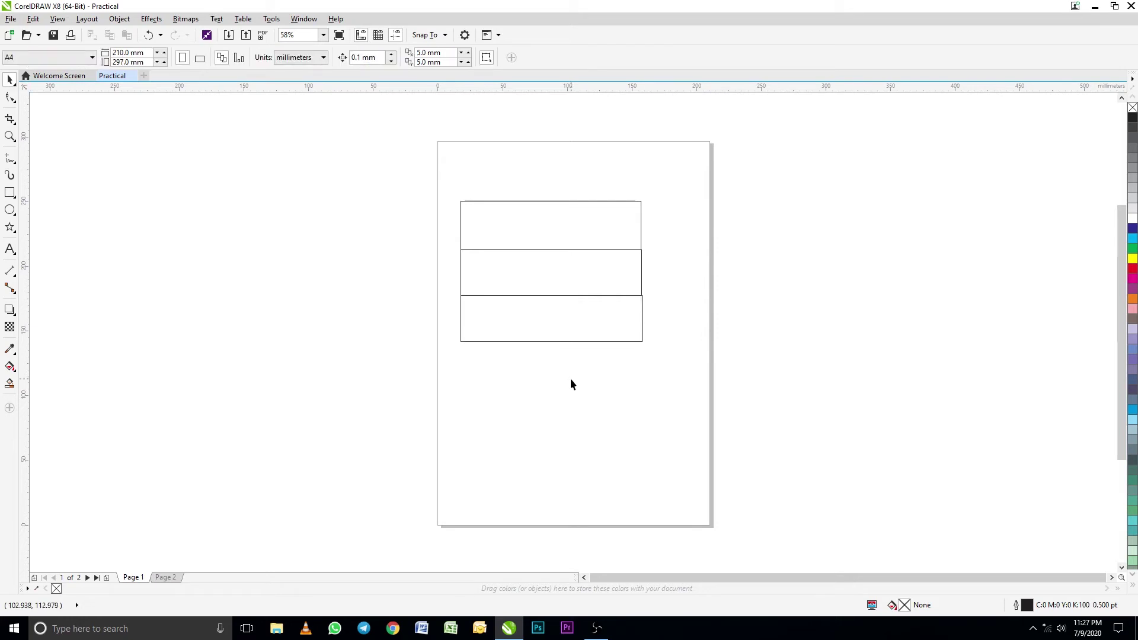
Step: Fill the top rectangle with red and the middle rectangle with yellow
click(541, 247)
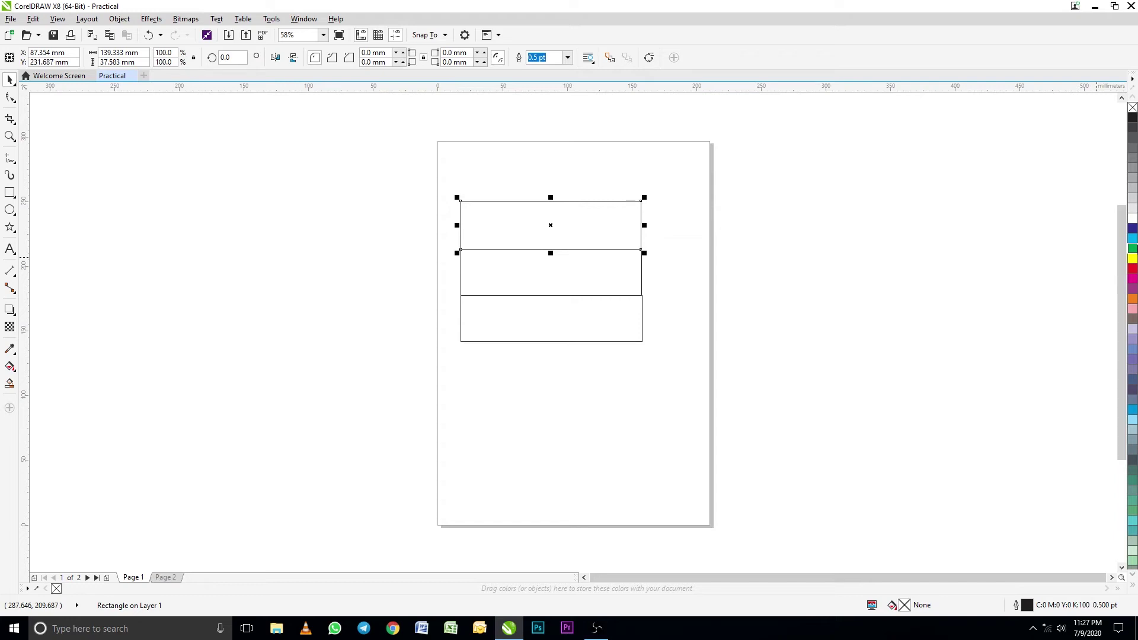
click(1132, 269)
click(572, 272)
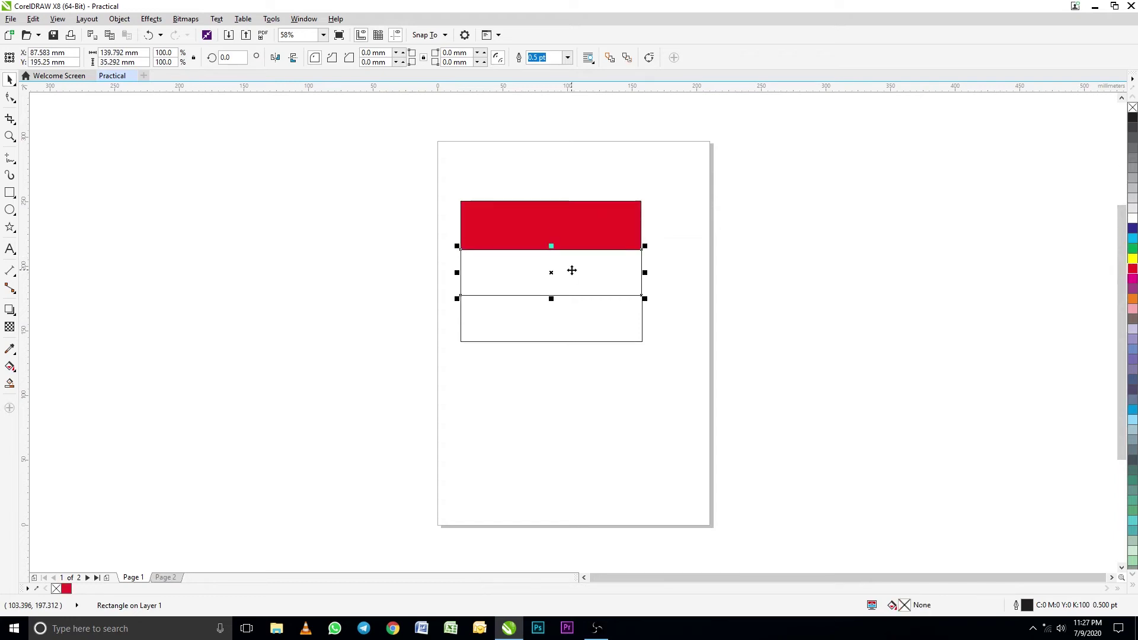
click(1133, 259)
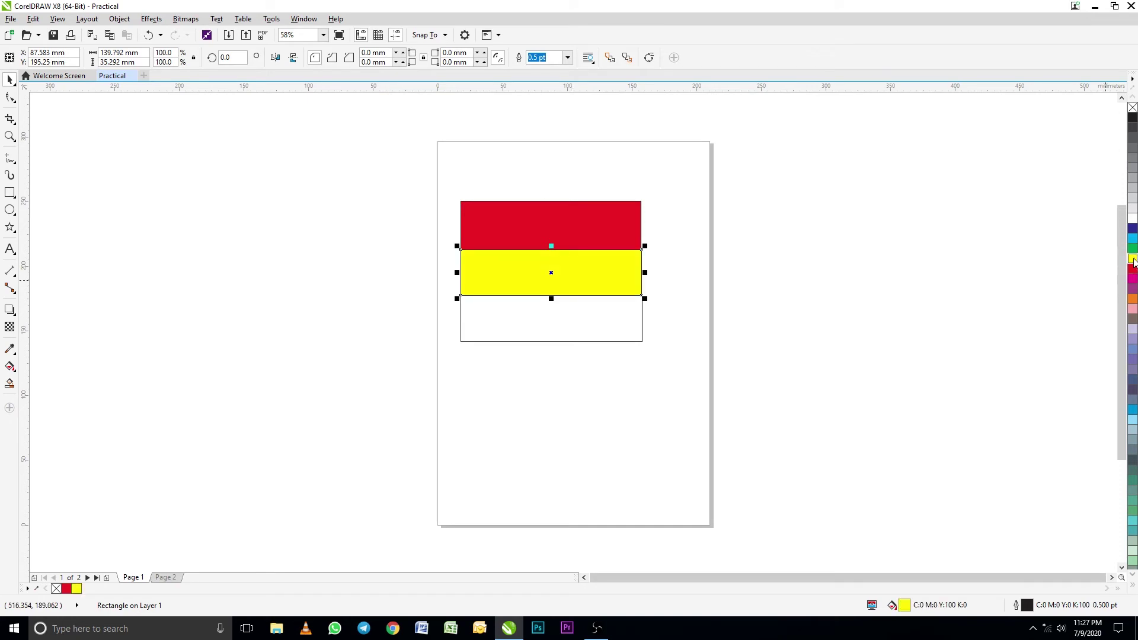
Step: Fill the bottom rectangle of the flag with green and deselect it
click(610, 341)
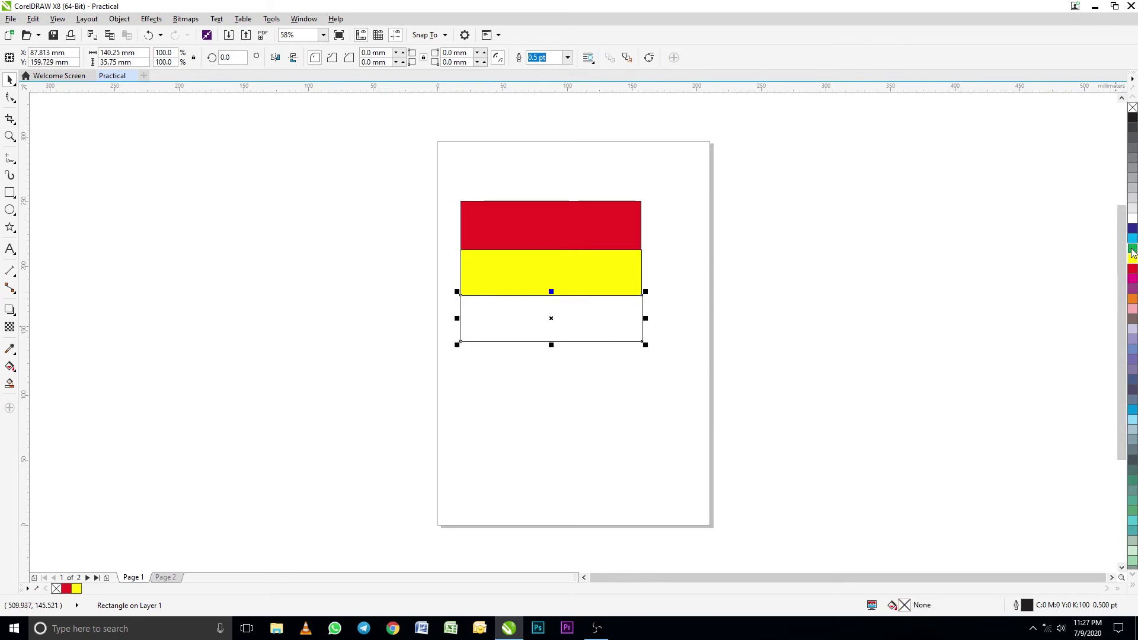
click(1133, 249)
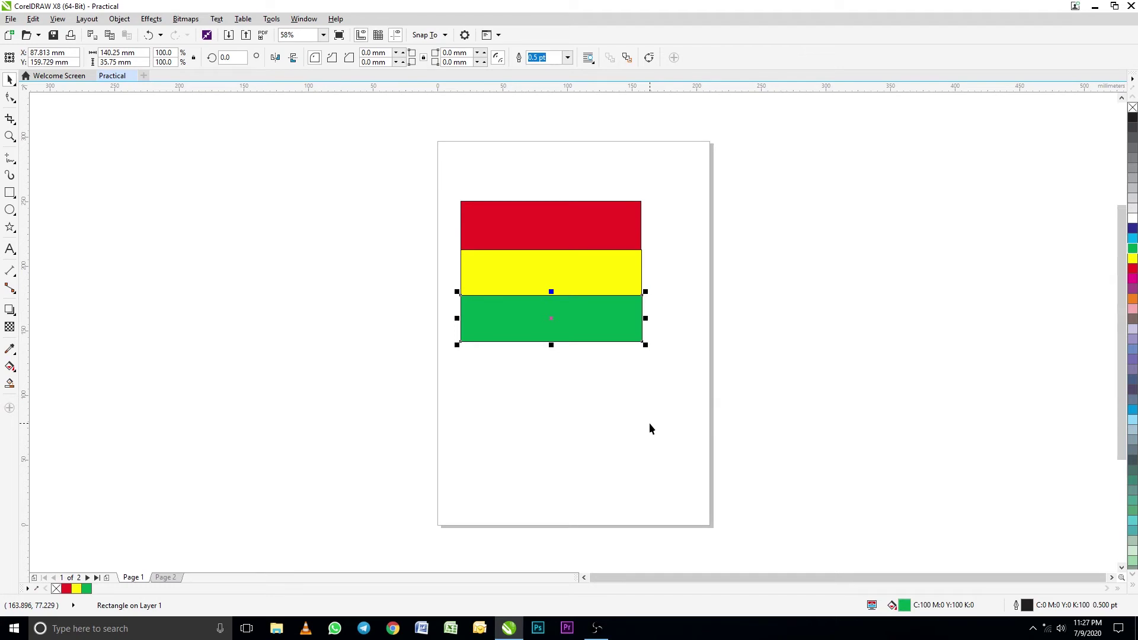
drag(689, 405, 668, 371)
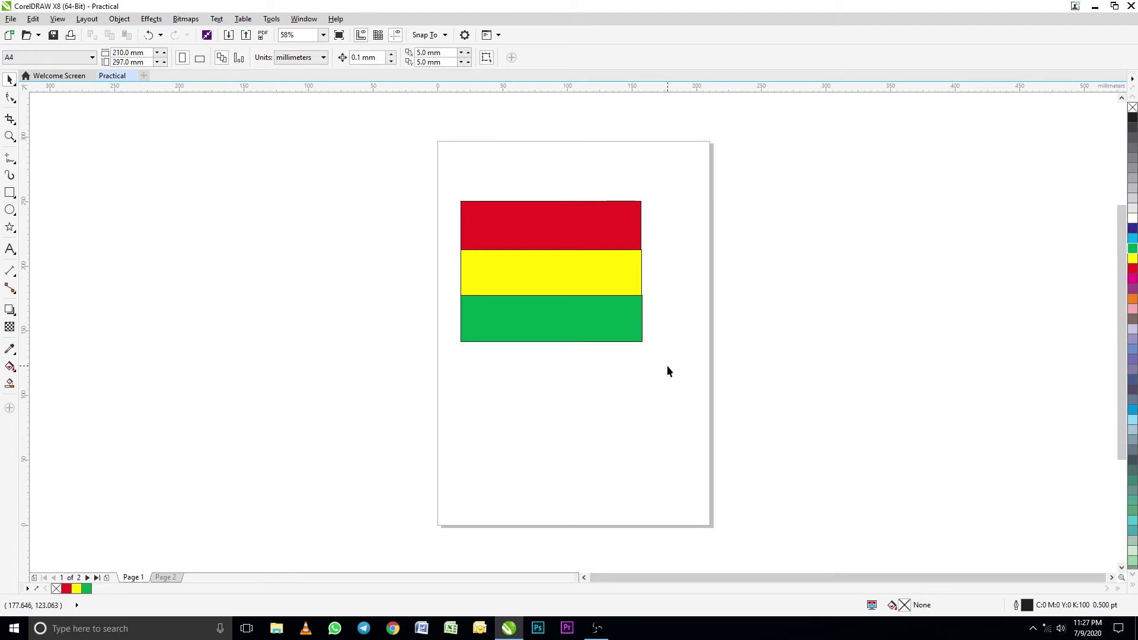
Step: Select all three stripes and move them together to about X 101 mm, Y 205 mm, nearer the page's horizontal centre
key(ctrl+a)
drag(551, 274, 573, 267)
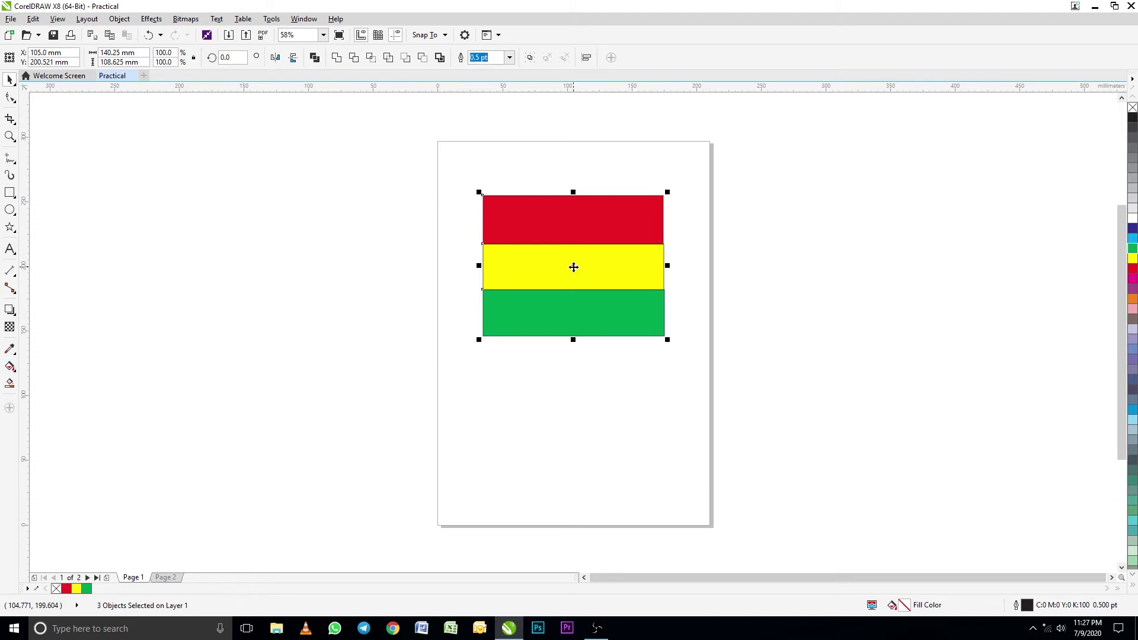
drag(573, 267, 569, 261)
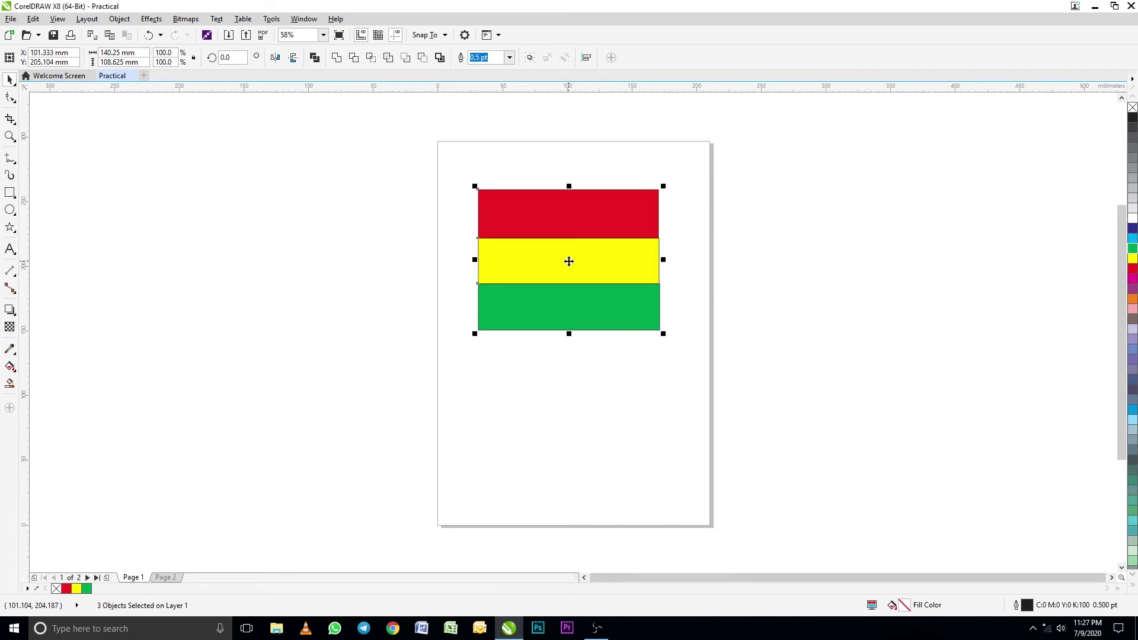
click(624, 402)
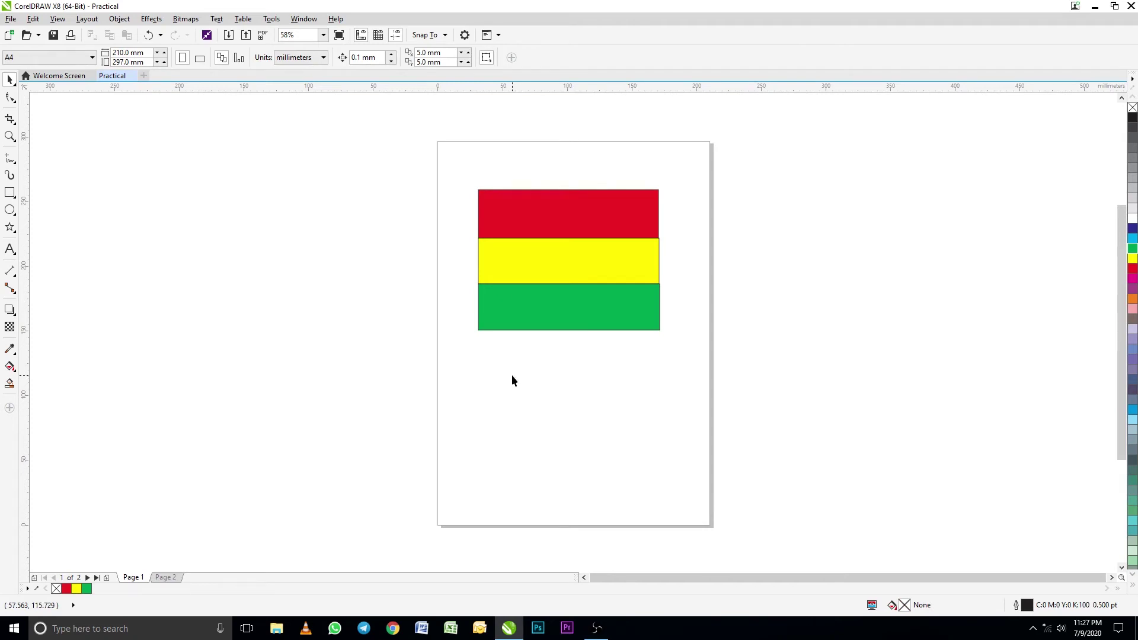
Step: Draw a five-pointed star about 17 mm wide in the middle of the yellow stripe and fill it with black
click(9, 228)
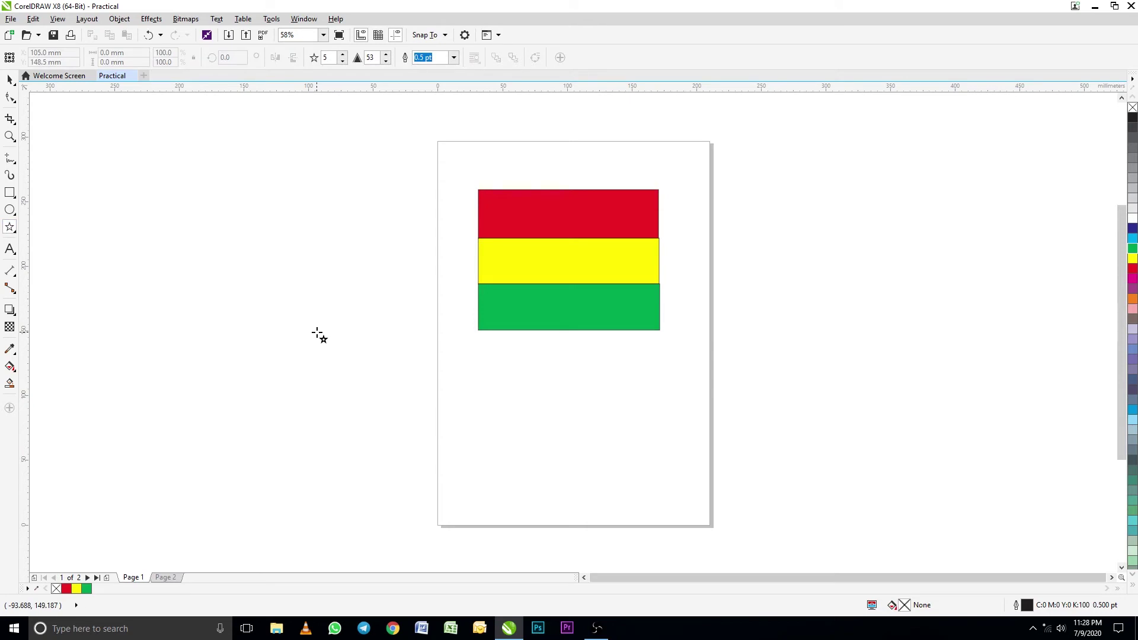
mouse_move(545, 249)
mouse_down()
mouse_move(572, 276)
mouse_move(559, 263)
mouse_up()
key(space)
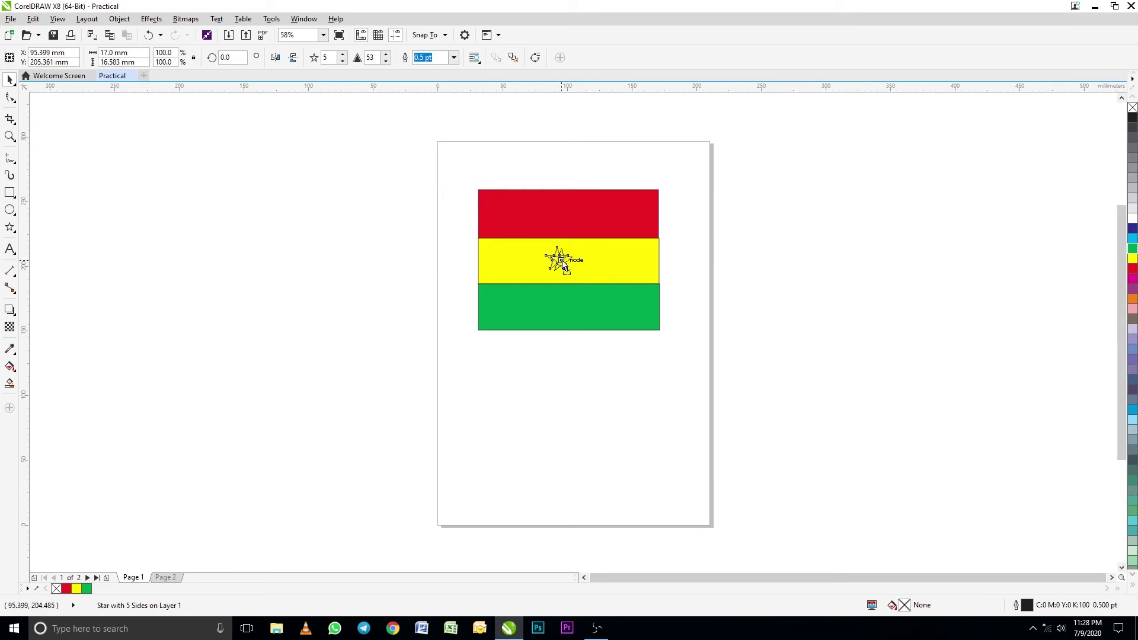
drag(563, 261, 563, 262)
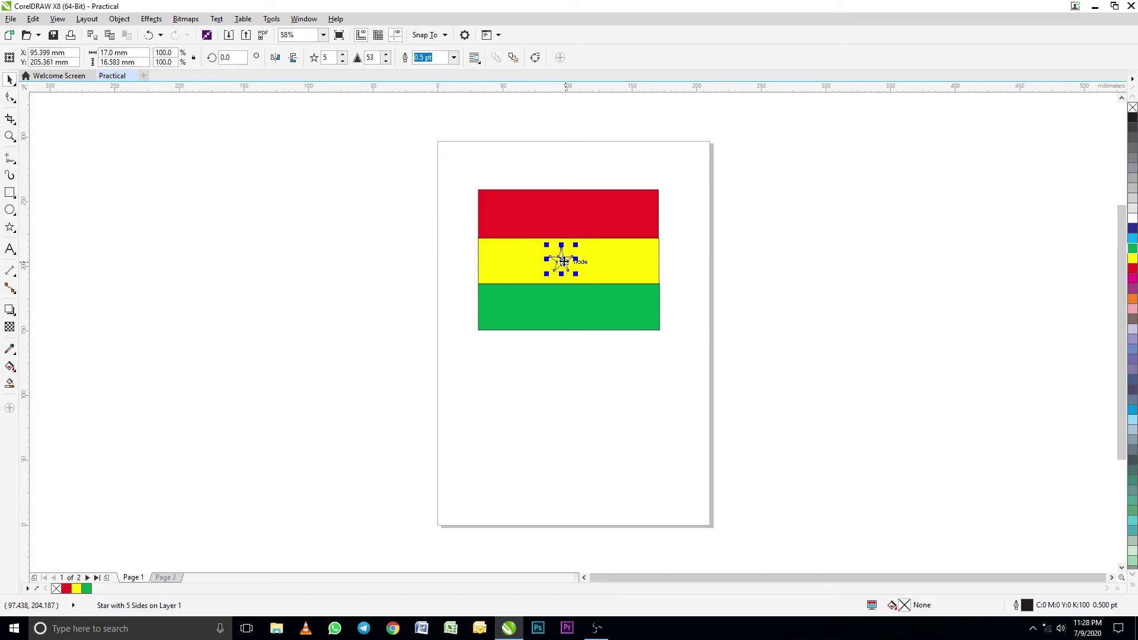
click(1133, 117)
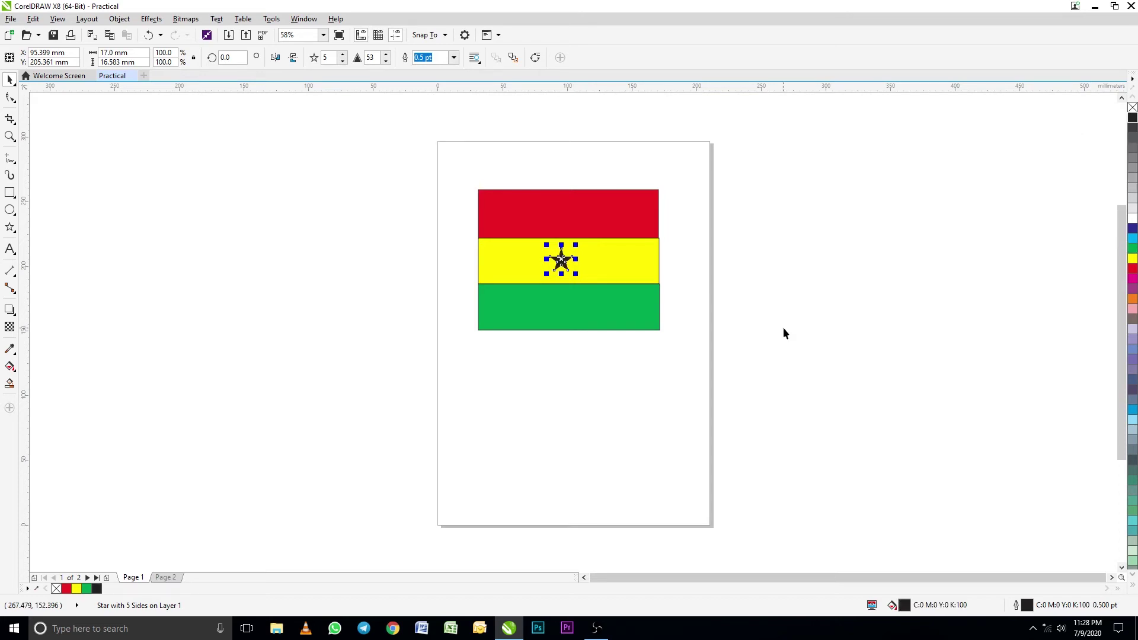
click(784, 327)
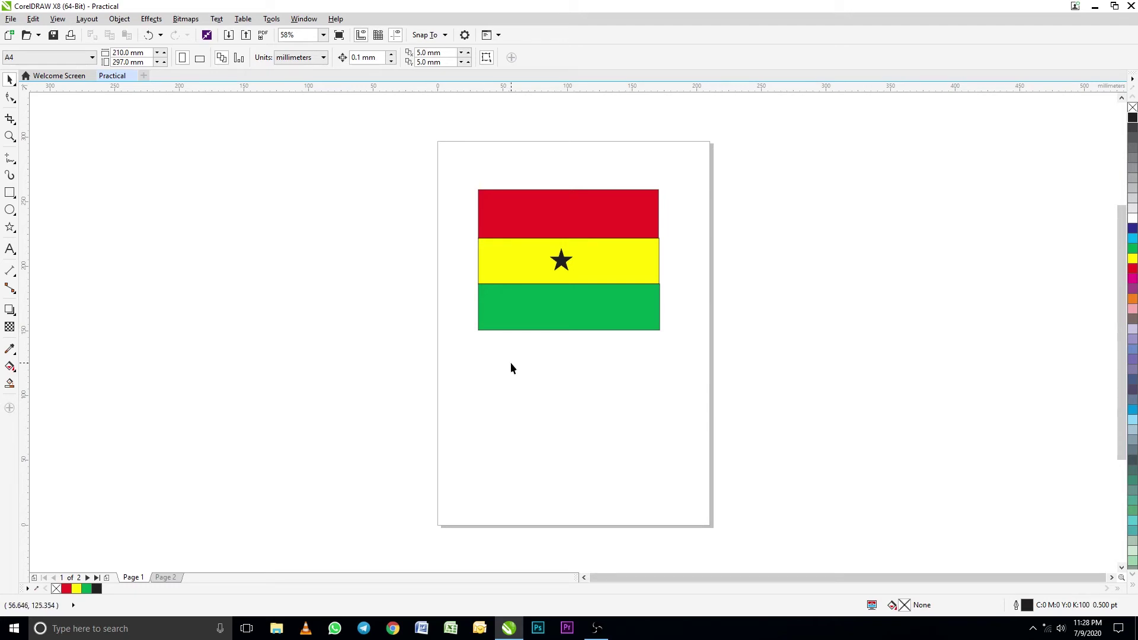
Step: Draw a black-filled flagpole rectangle about 6 mm wide and 252 mm high along the flag's left edge, rising slightly above the red stripe
click(10, 193)
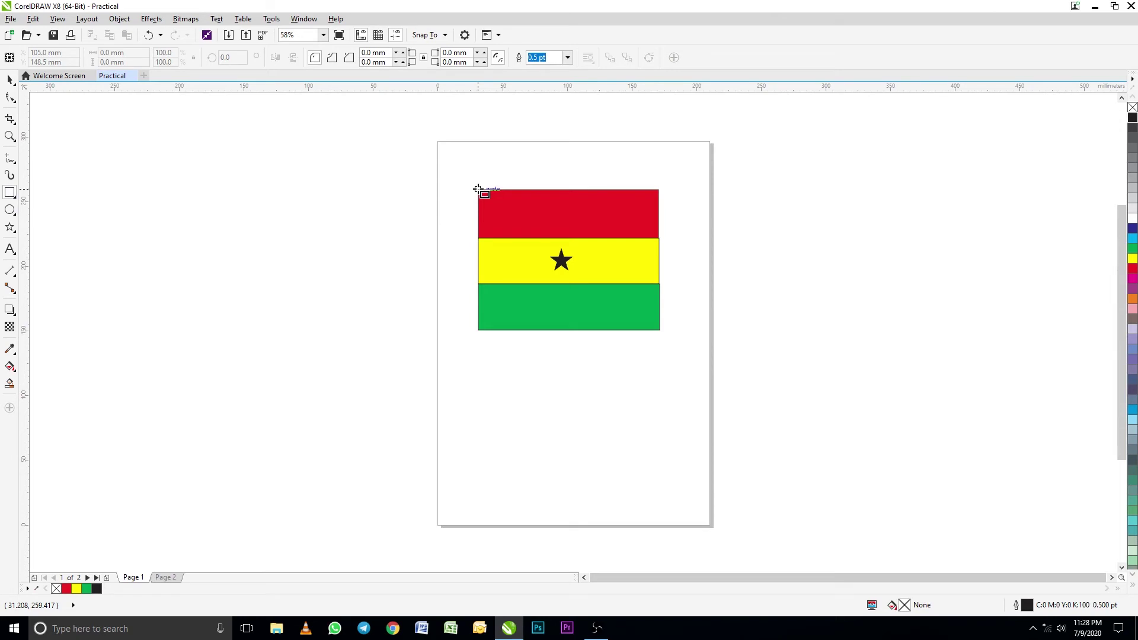
drag(478, 190, 470, 508)
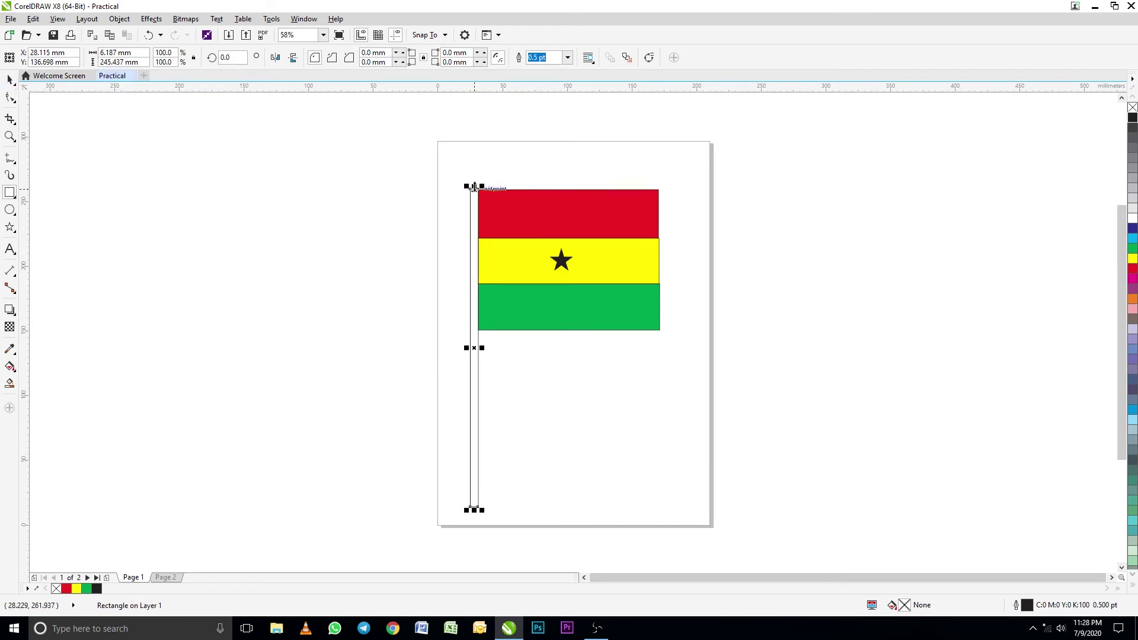
drag(474, 186, 474, 178)
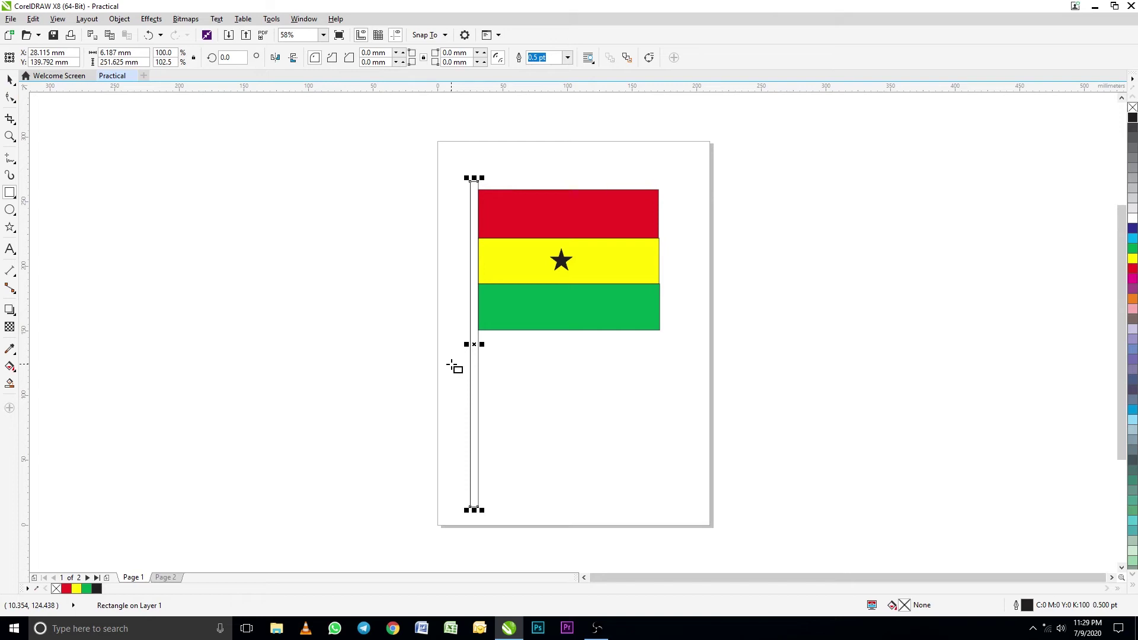
key(space)
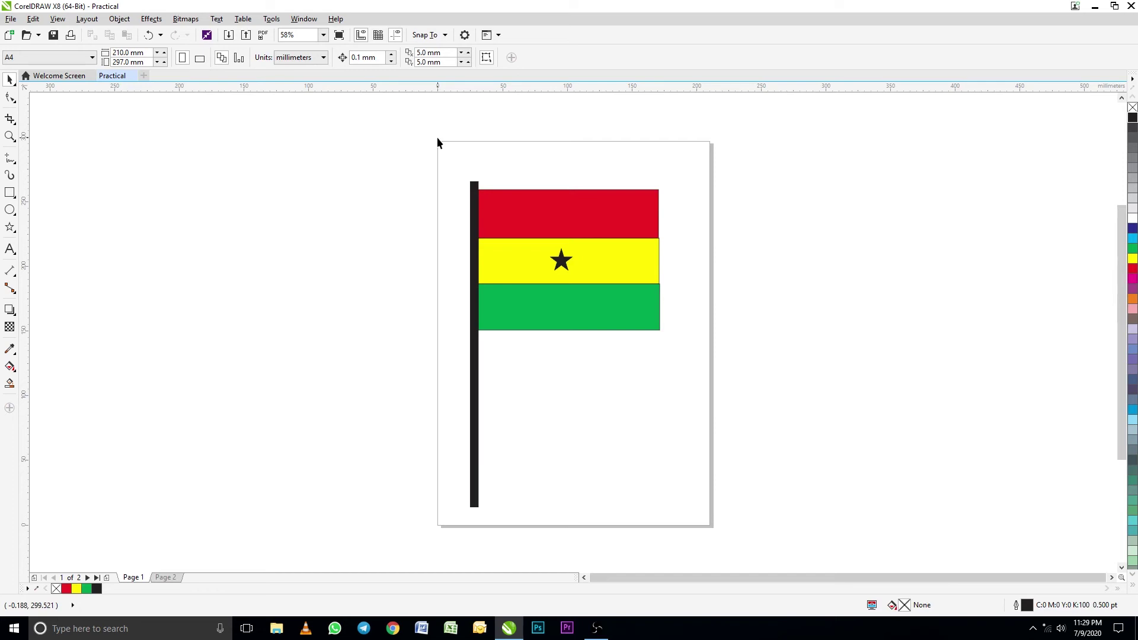
Step: Save the drawing to the Desktop as Practical in CDR format, version 18.0
click(54, 36)
click(11, 19)
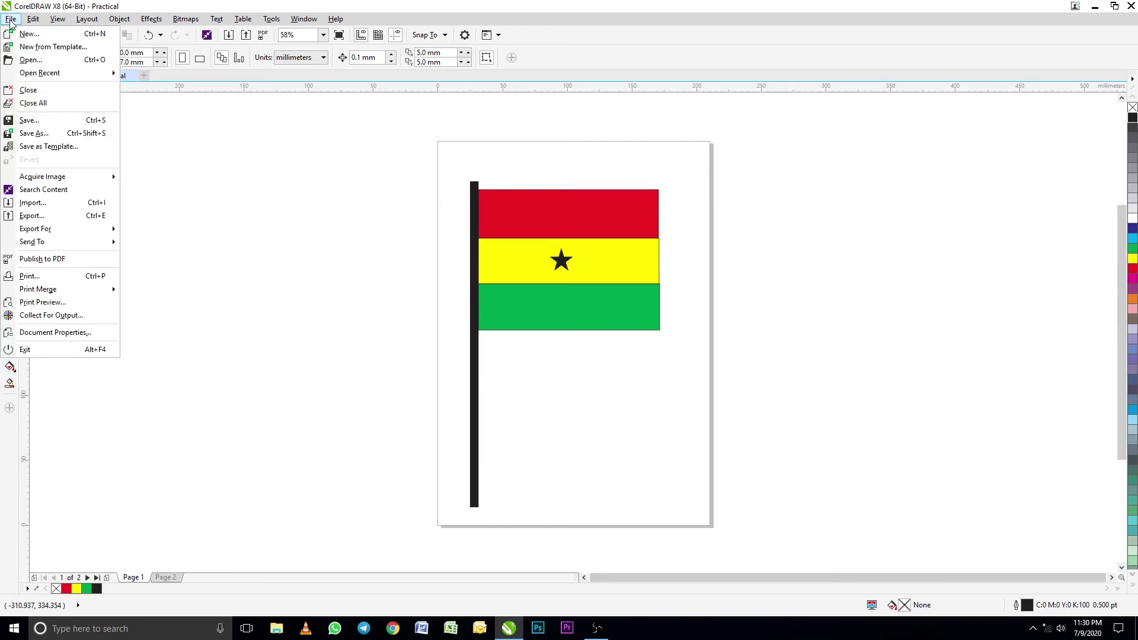
click(36, 121)
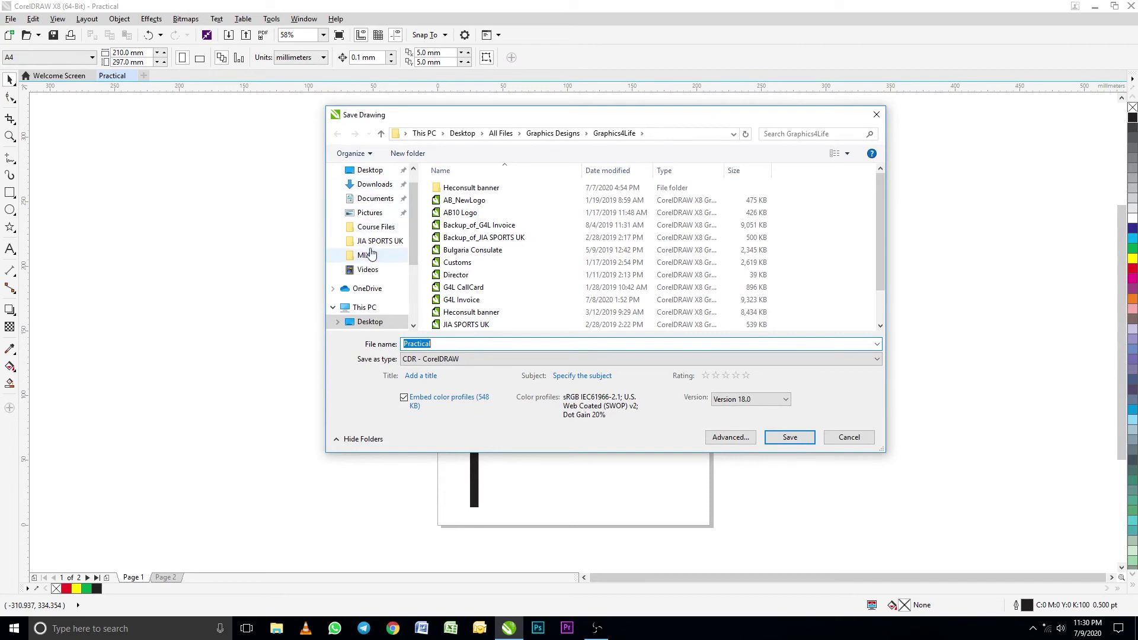
drag(413, 247, 403, 272)
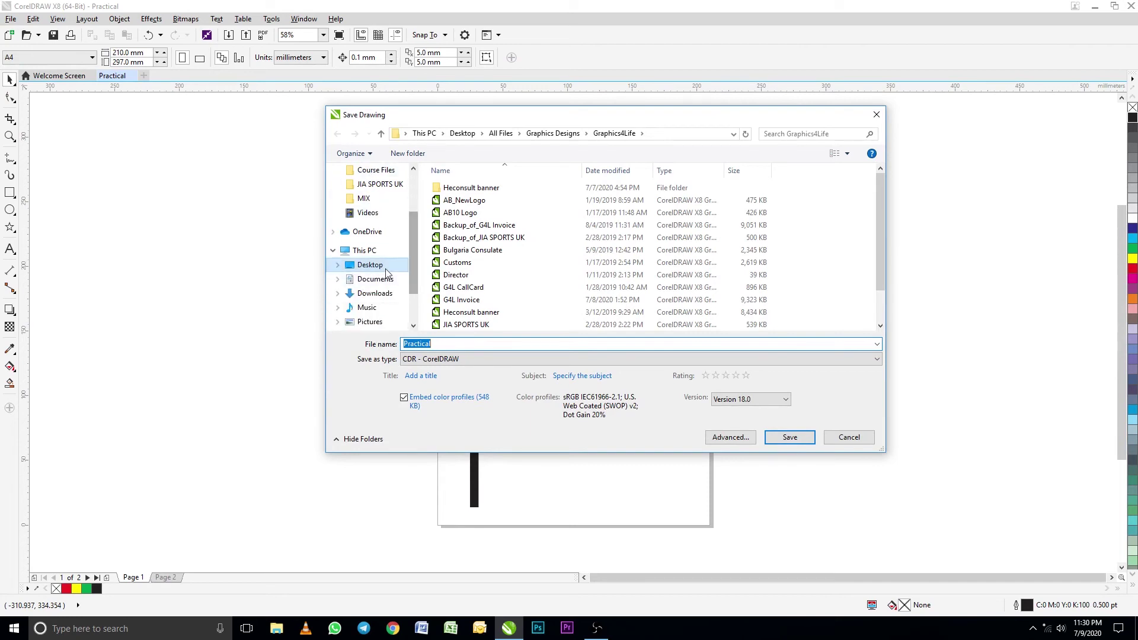
click(379, 268)
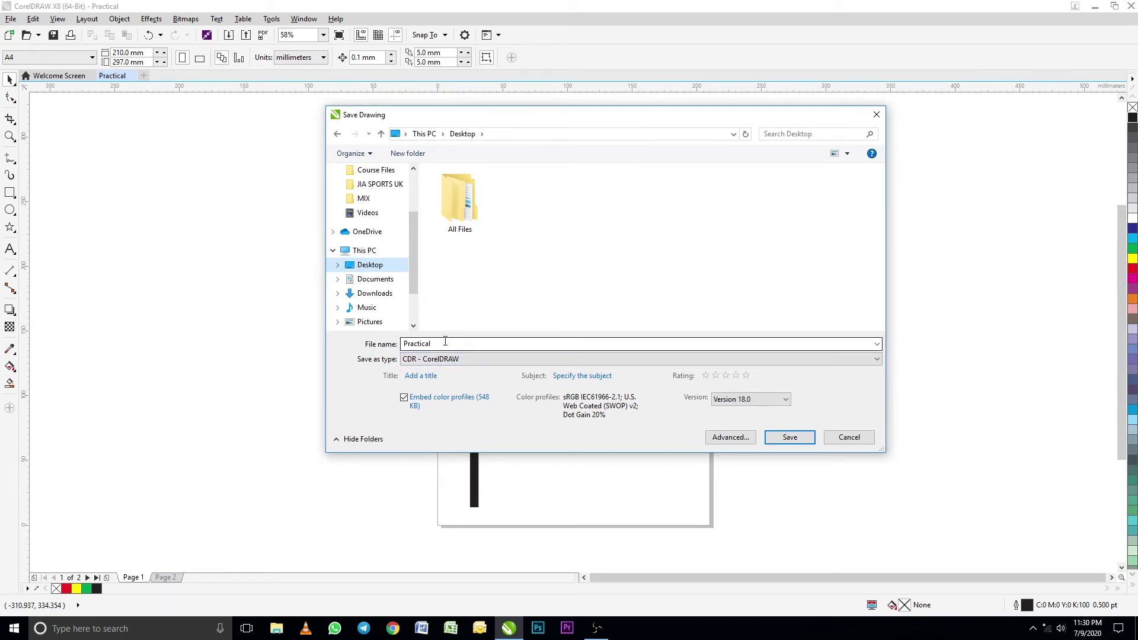
click(788, 439)
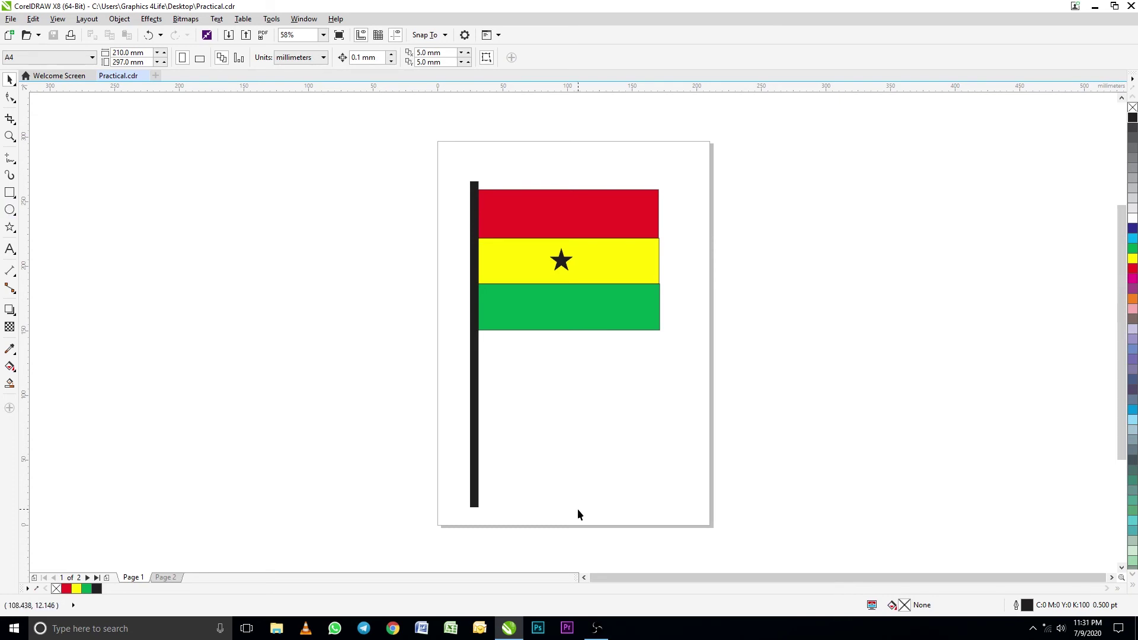
Step: Draw a rectangle about 210 by 297 mm covering the whole page and fill it with 10% Black
click(10, 193)
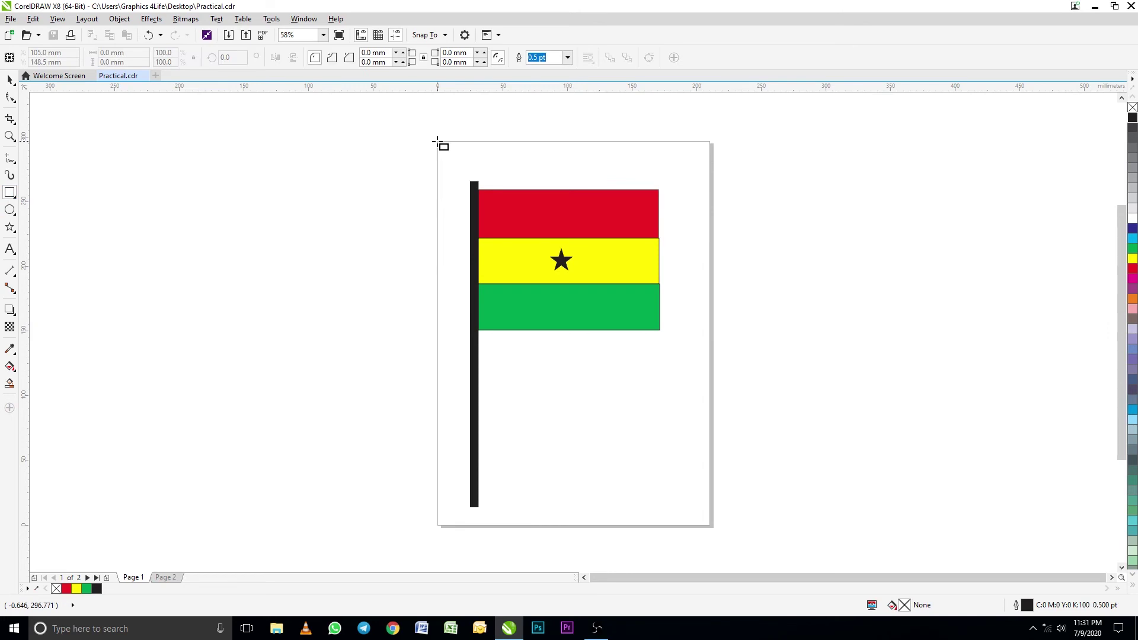
drag(437, 142, 709, 526)
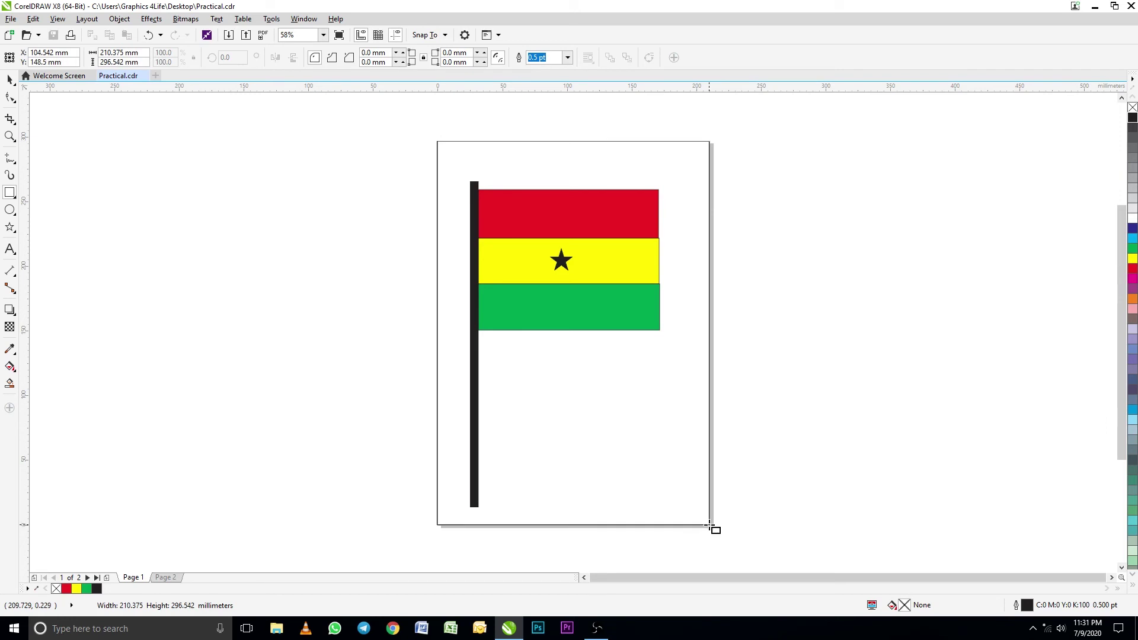
drag(710, 526, 710, 526)
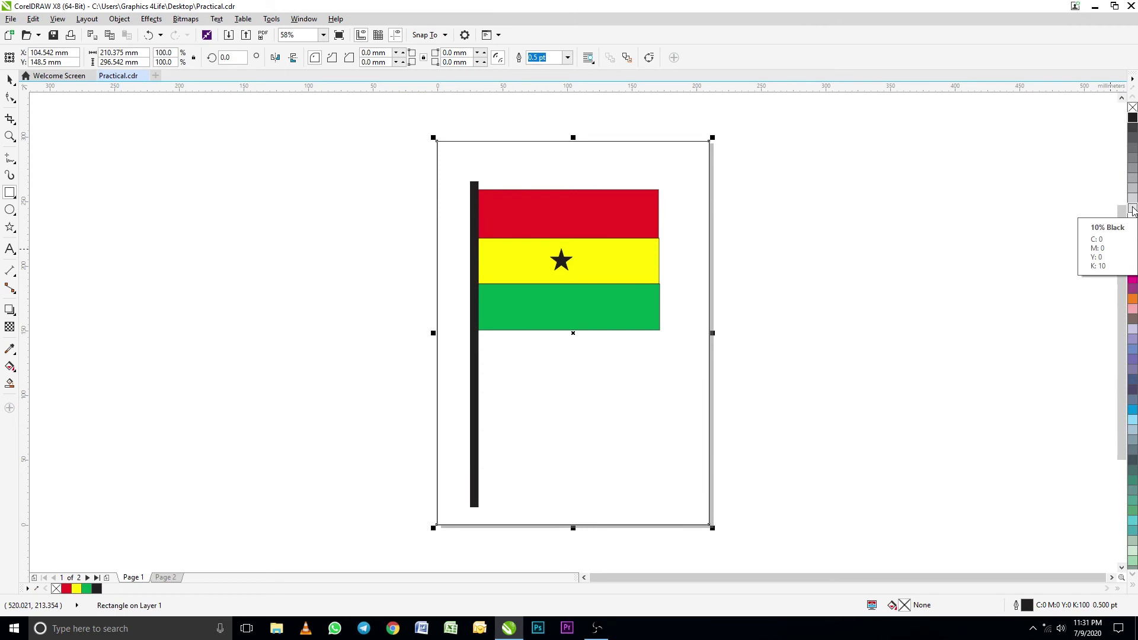
click(1133, 210)
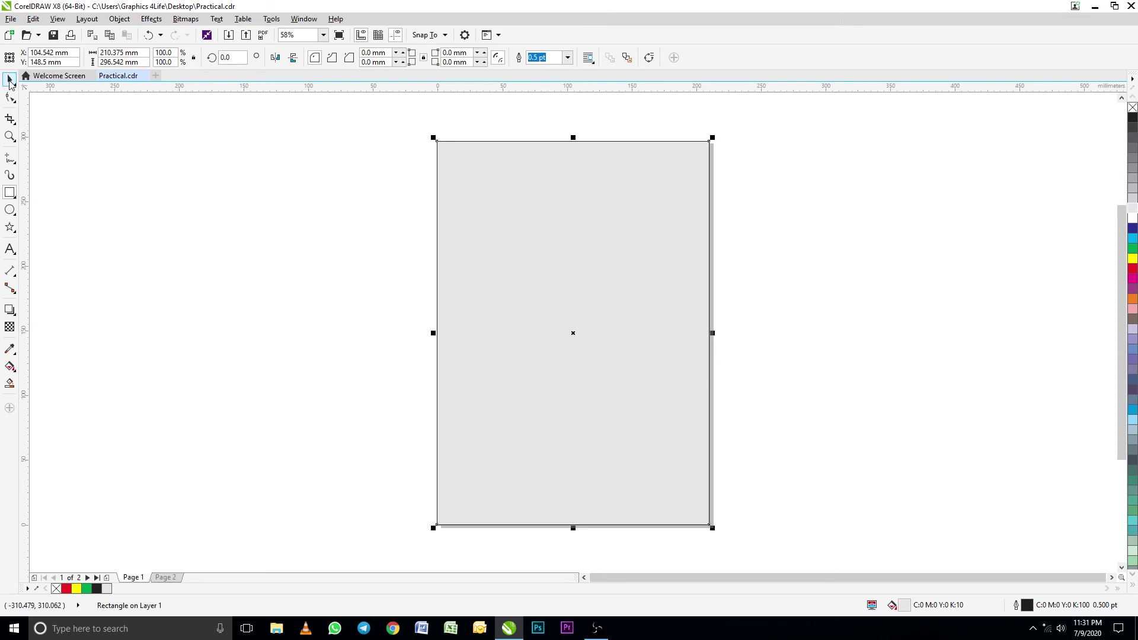
Step: Move the grey page-sized rectangle back one level, send it to the back of the page and deselect it
click(120, 19)
mouse_move(143, 176)
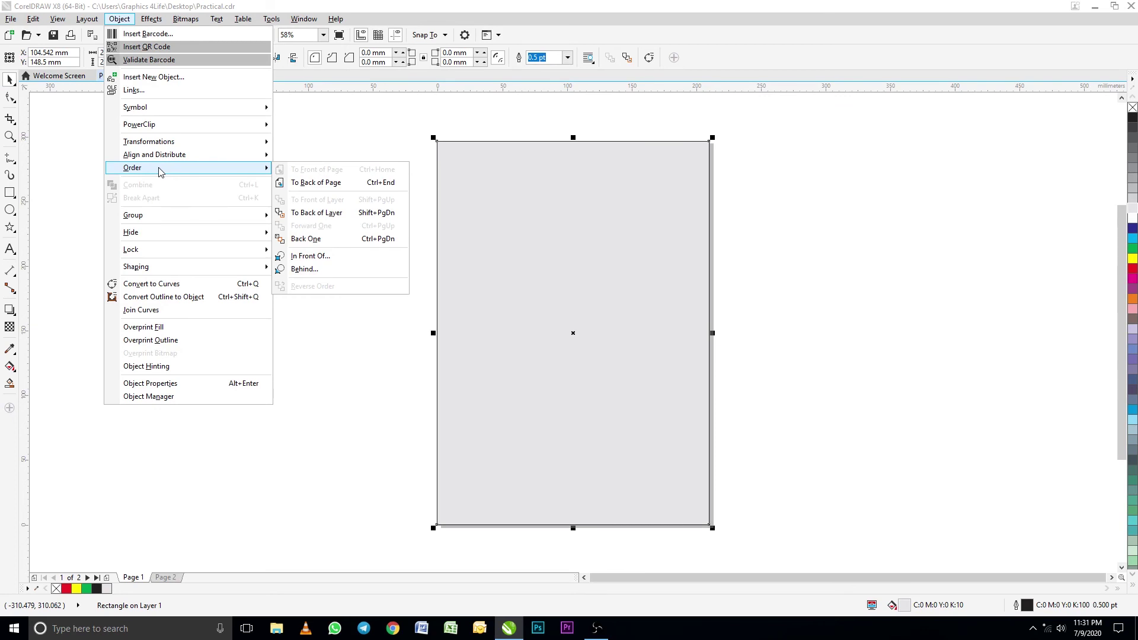
click(324, 240)
click(119, 19)
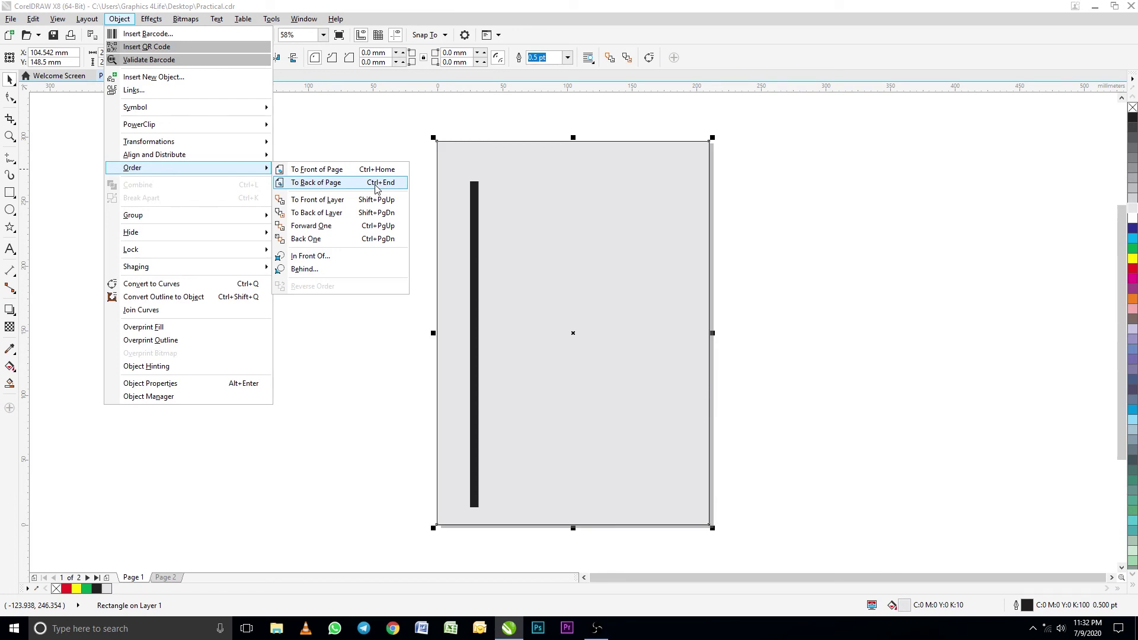
click(376, 182)
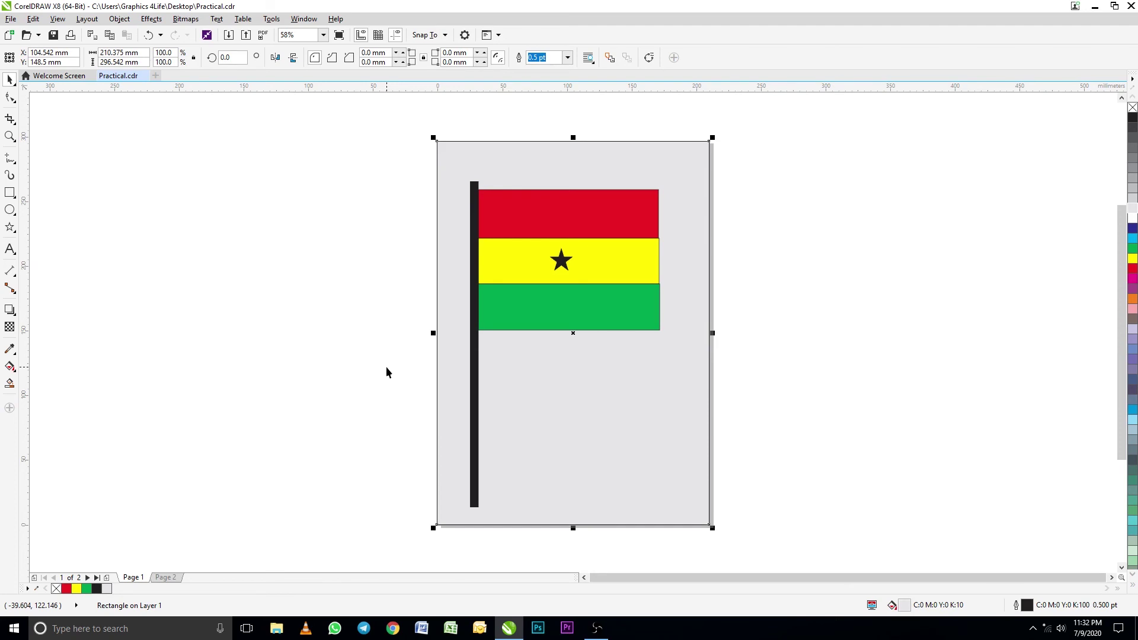
click(394, 314)
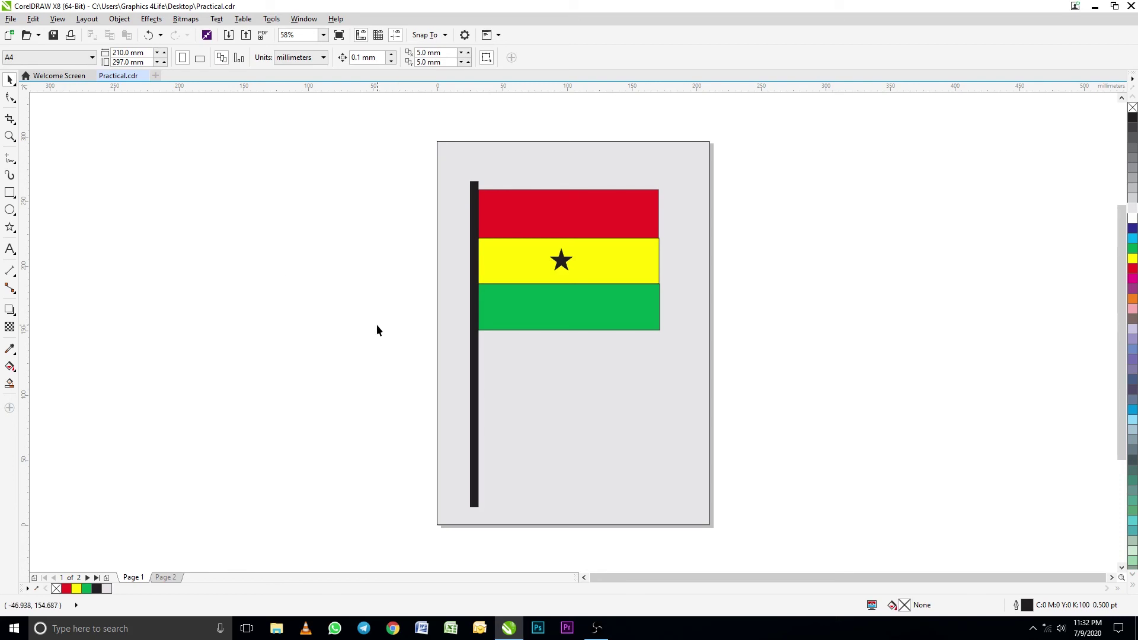
Step: Save the document and export it to the Desktop as the JPEG Practical, using CMYK Color (32-bit) and High quality at 80%
click(56, 38)
click(11, 20)
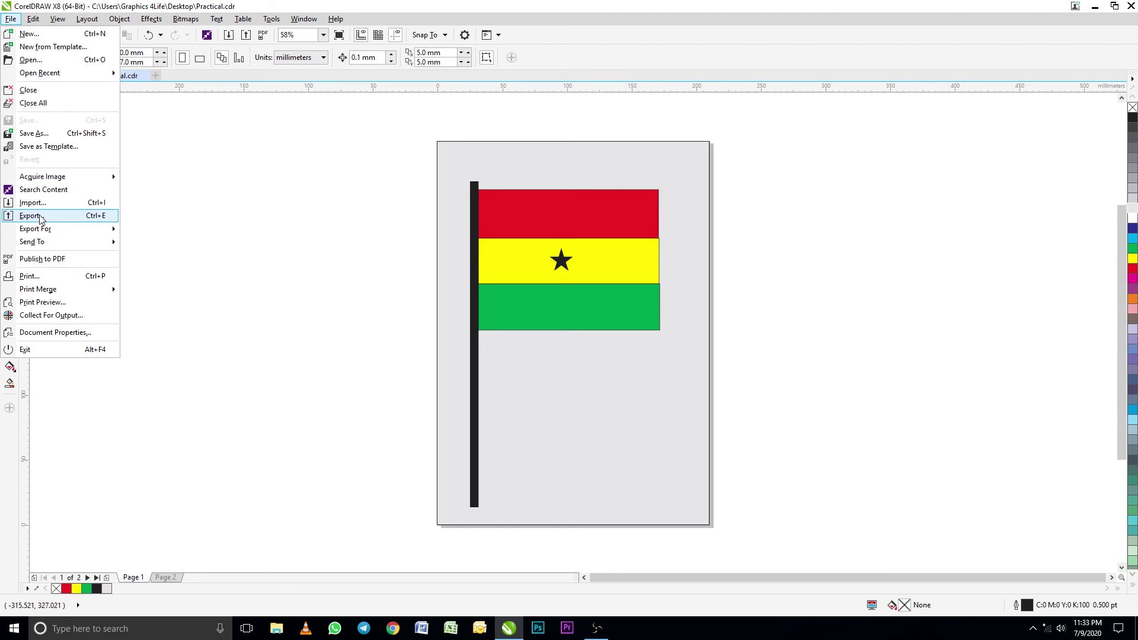
click(39, 219)
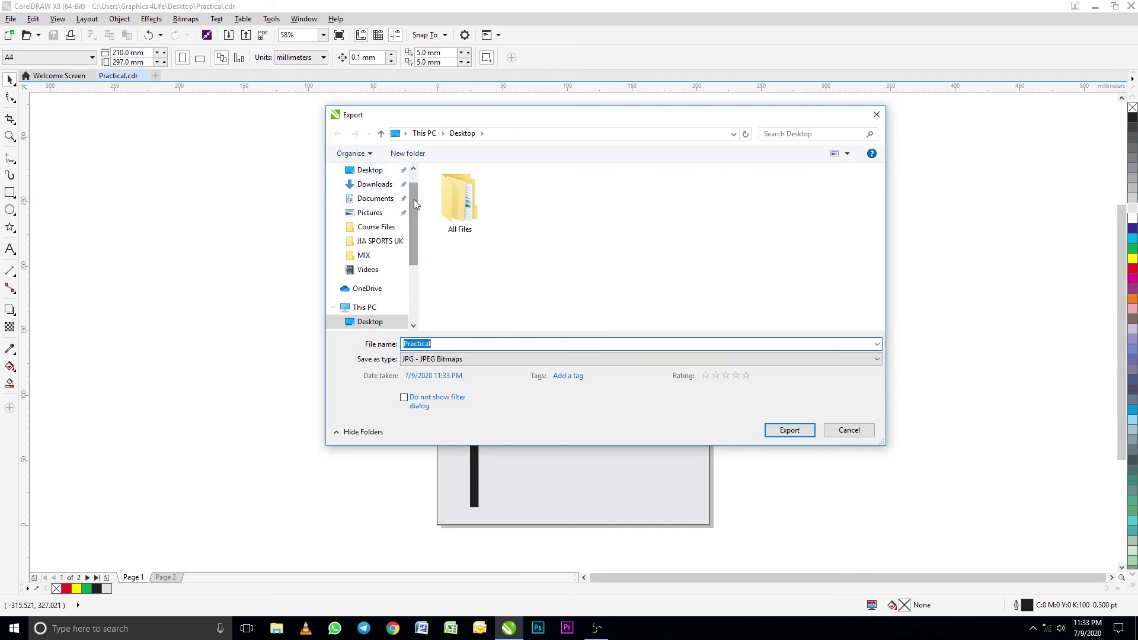
scroll(413, 179, up, 2)
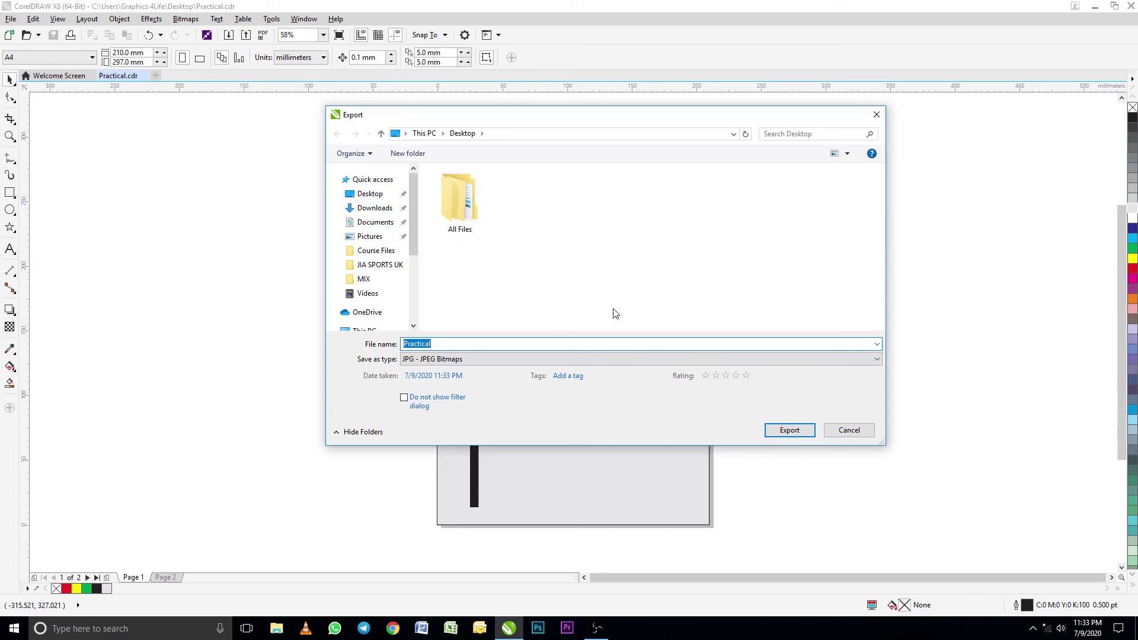
click(790, 431)
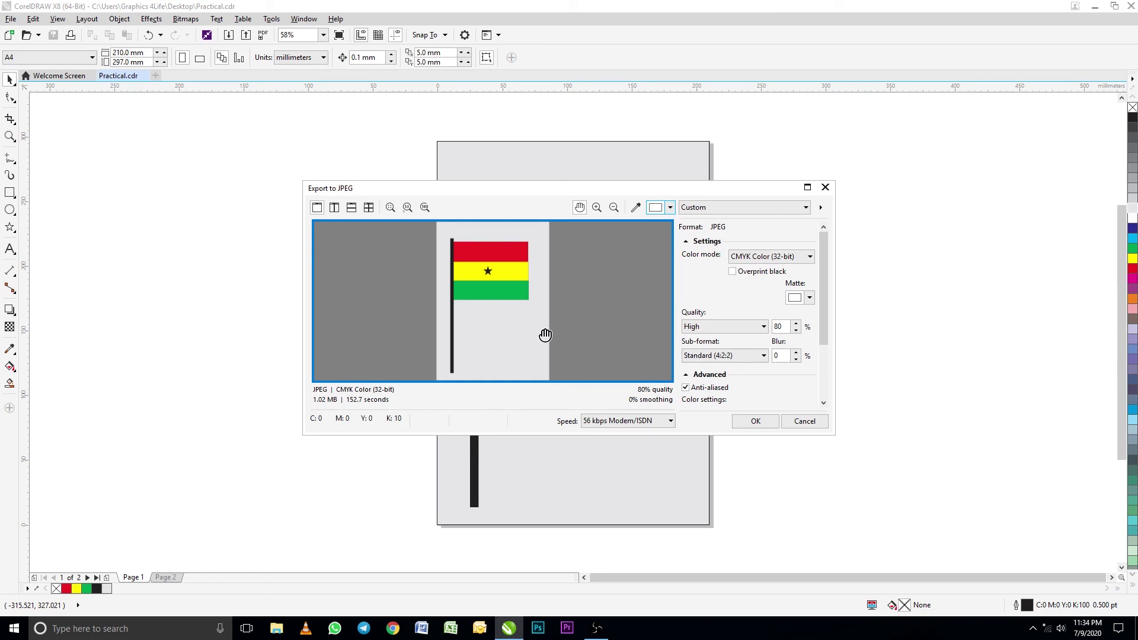
click(757, 421)
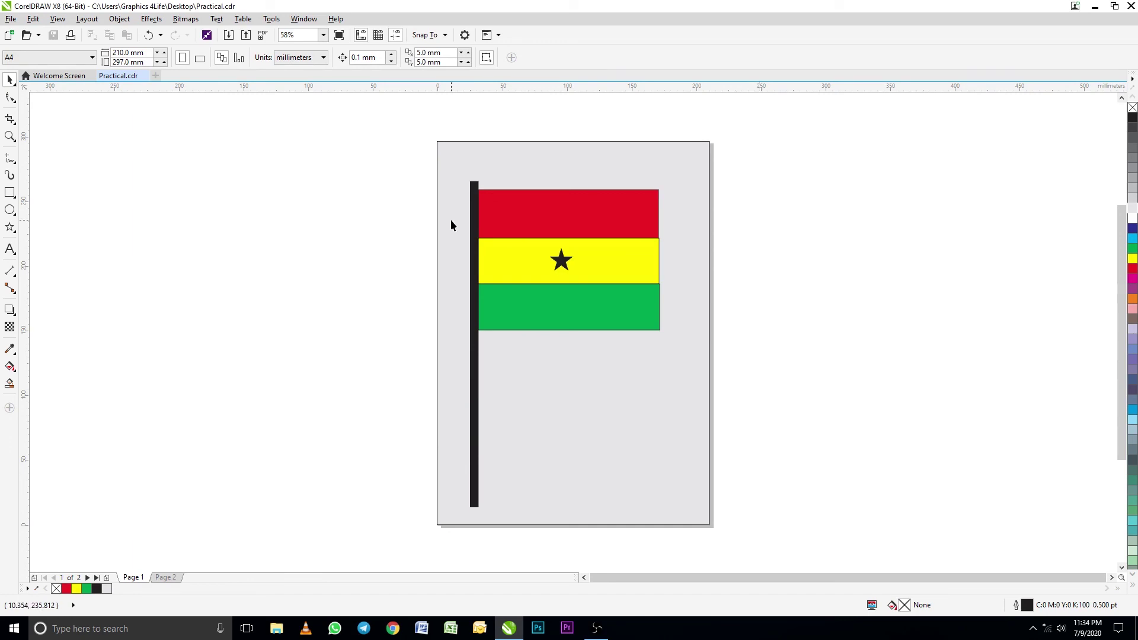
Step: Show the Windows desktop and open the exported Practical JPEG to inspect the result
key(super+d)
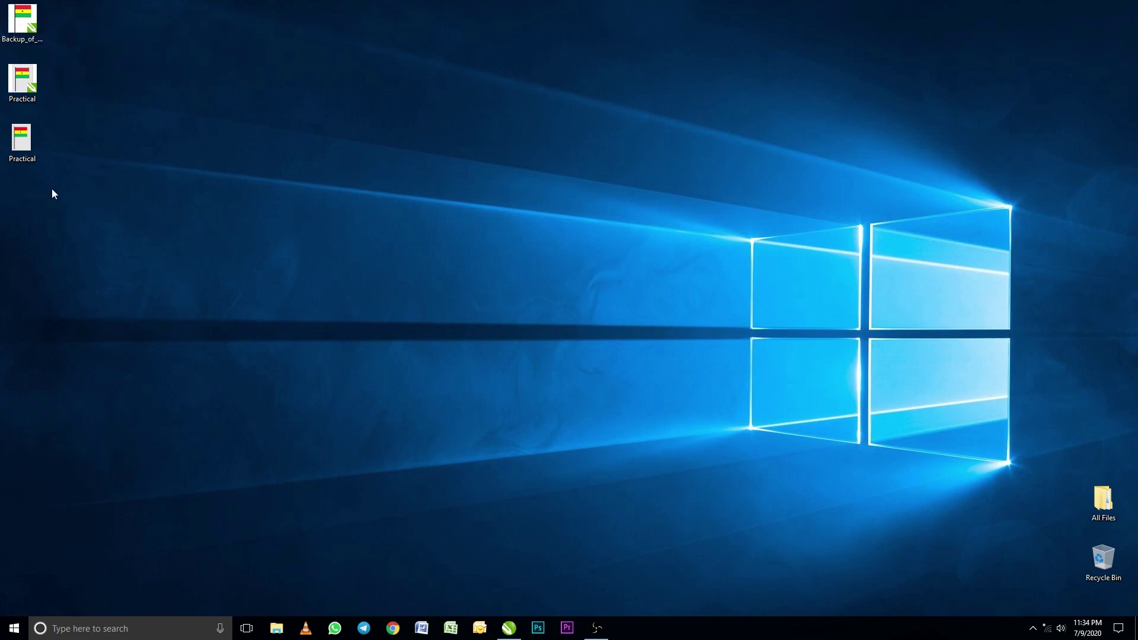
click(23, 144)
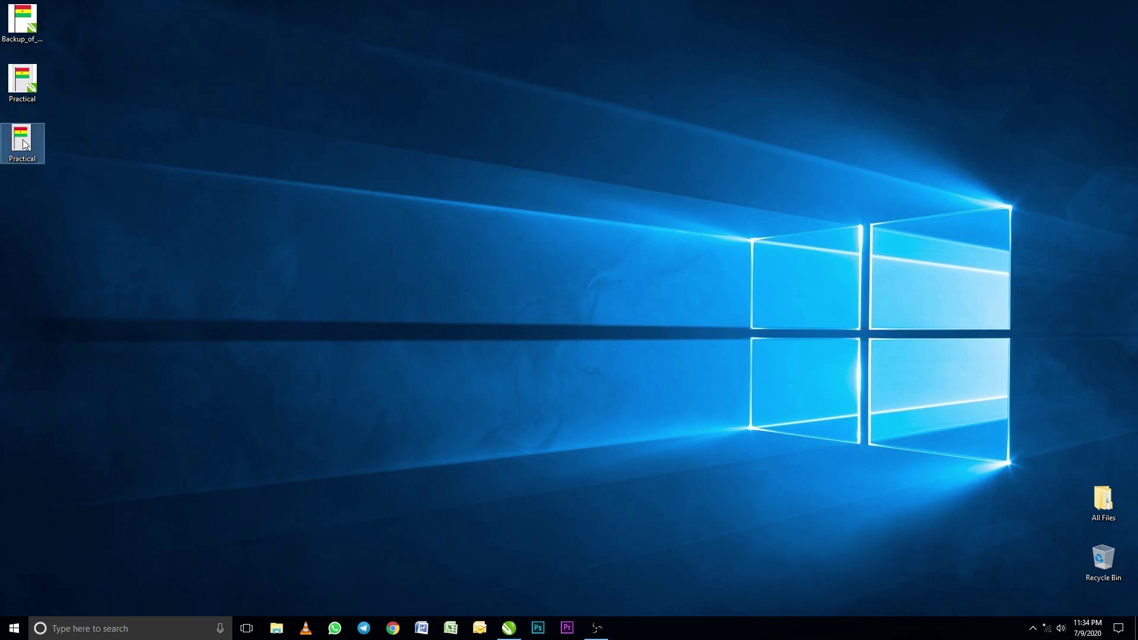
double_click(23, 143)
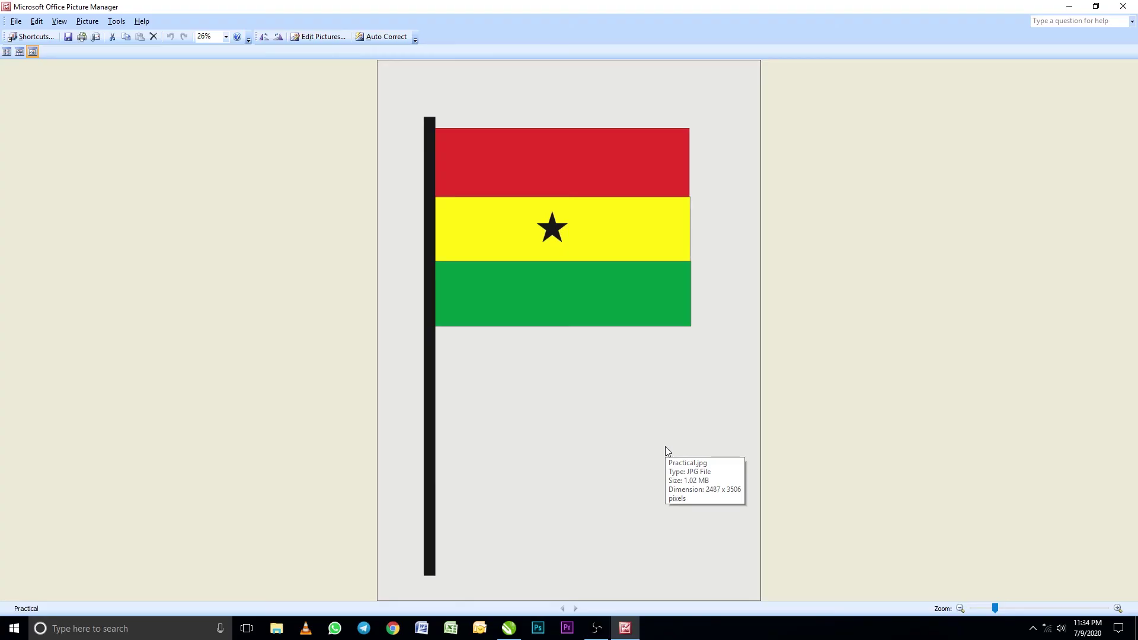